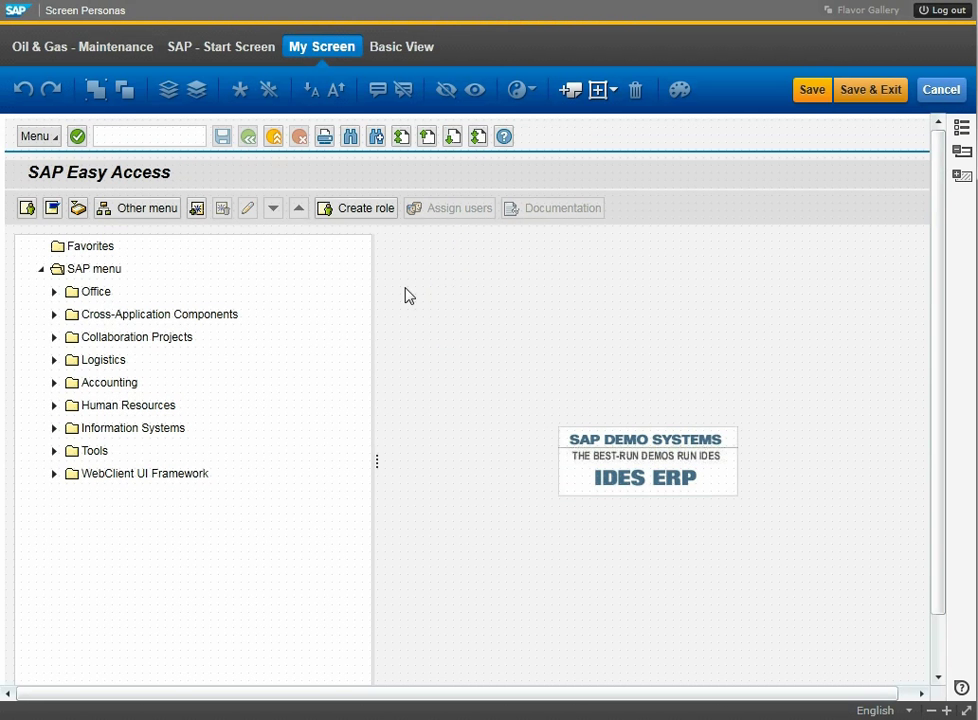
Hide the SAP menu tree and the row of Easy Access action buttons.
left_click(378, 278)
left_click(446, 89)
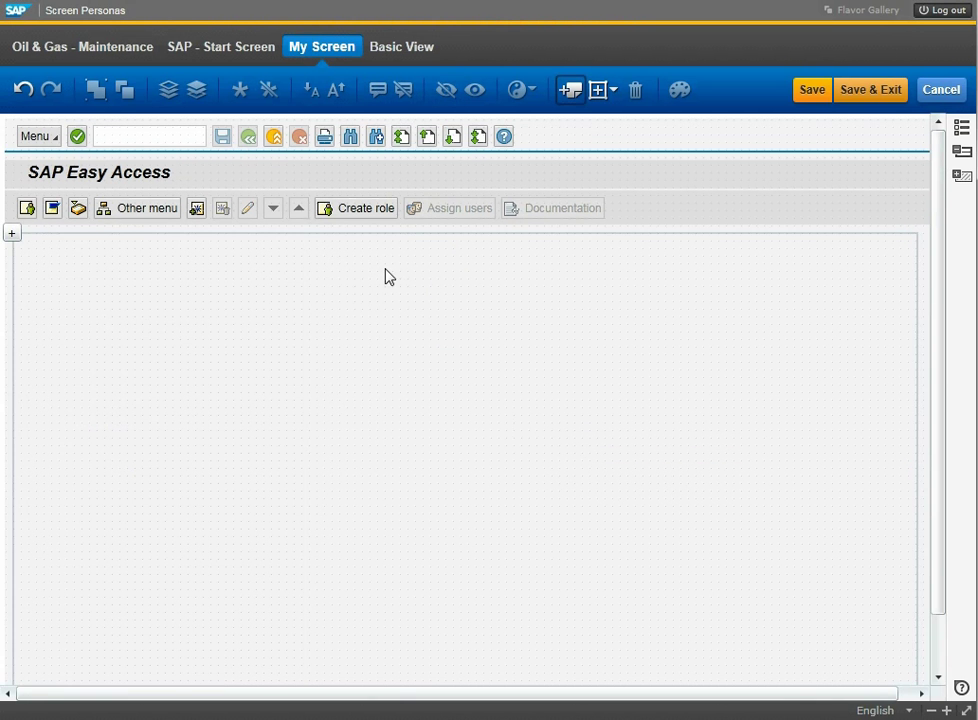
left_click(642, 216)
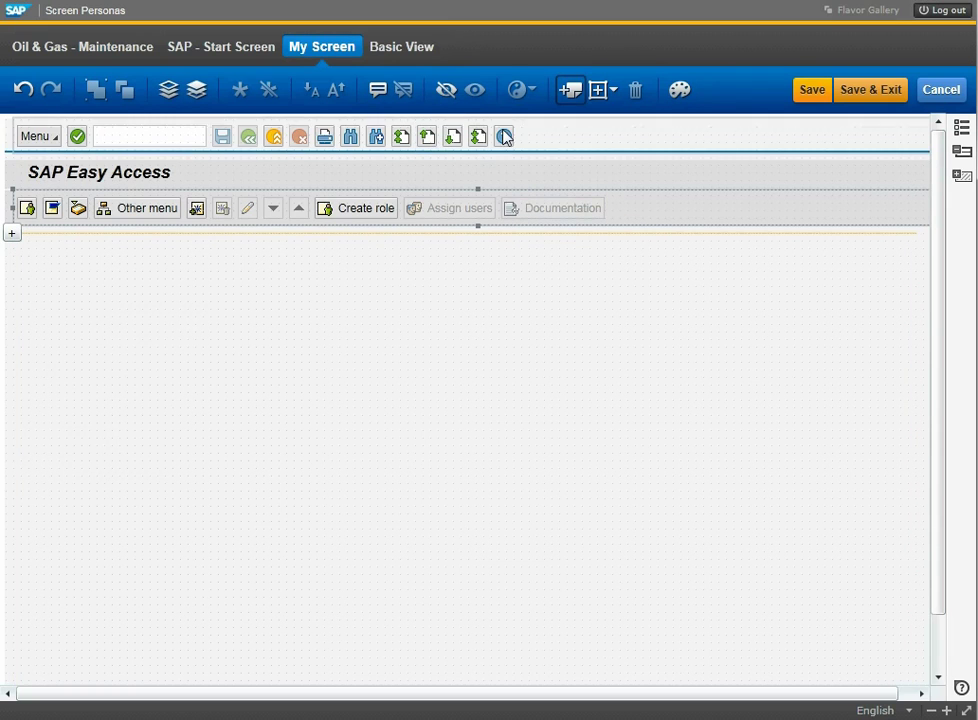
left_click(442, 91)
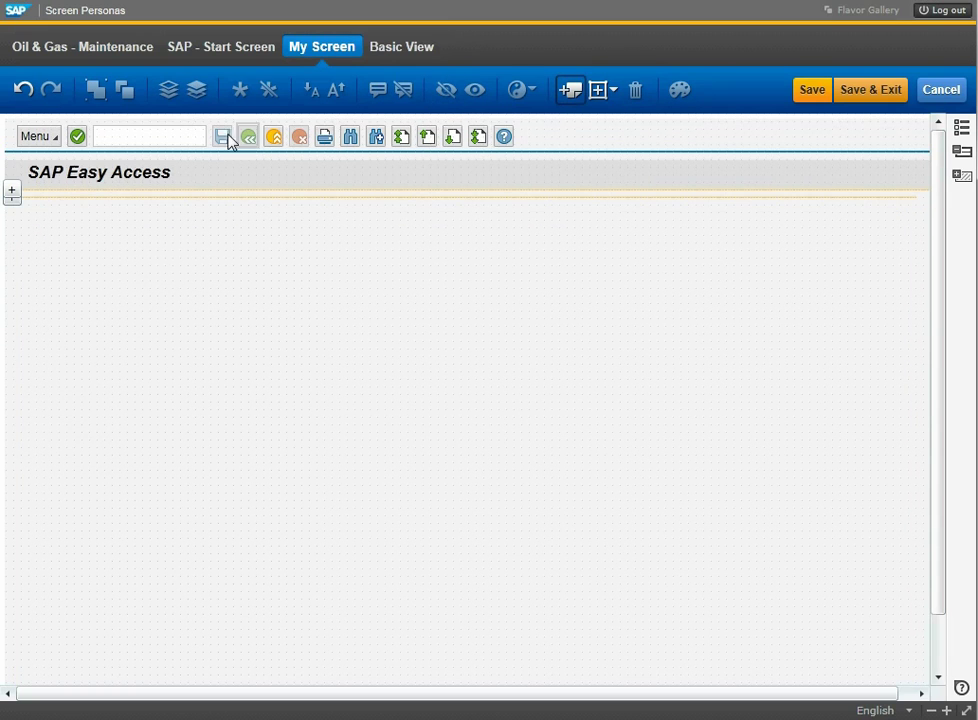
Move the command field and its green check mark onto the empty canvas.
left_click(78, 137)
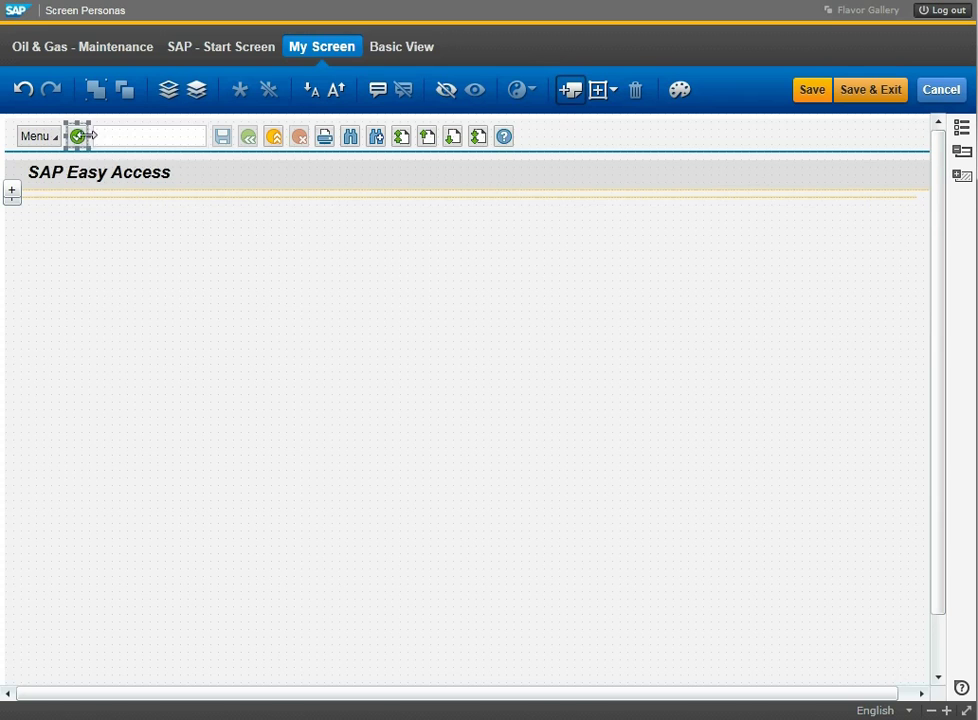
left_click(137, 146, "ctrl")
left_click_drag(137, 146, 378, 330)
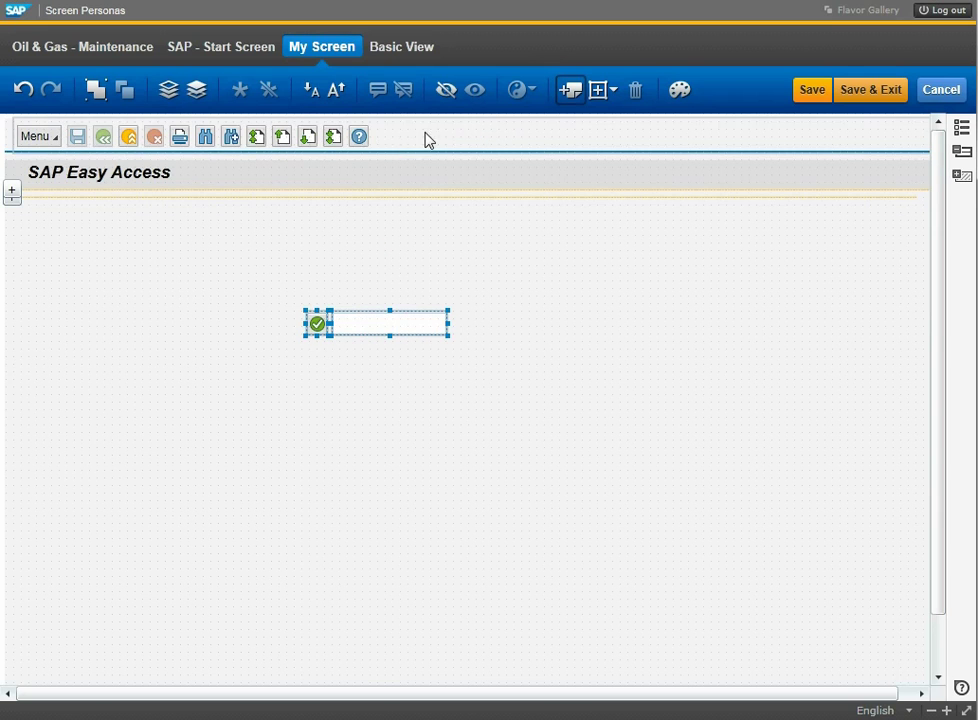
Hide the title/toolbar header and the empty bottom row, then select the screen canvas.
left_click(417, 176)
left_click(446, 90)
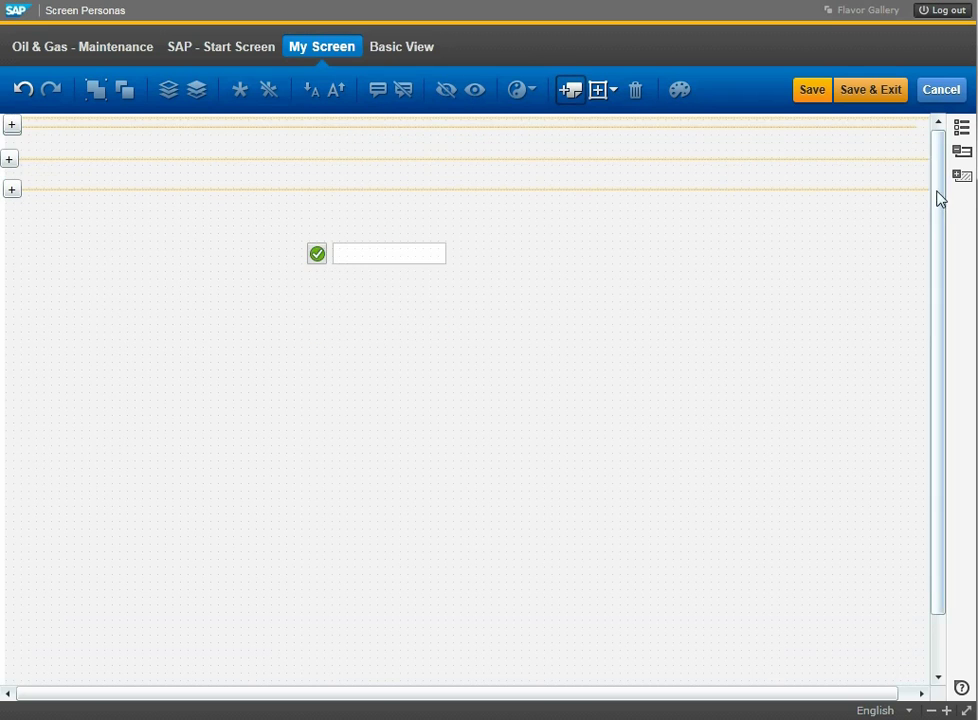
scroll(939, 196, "down", 2)
left_click(712, 670)
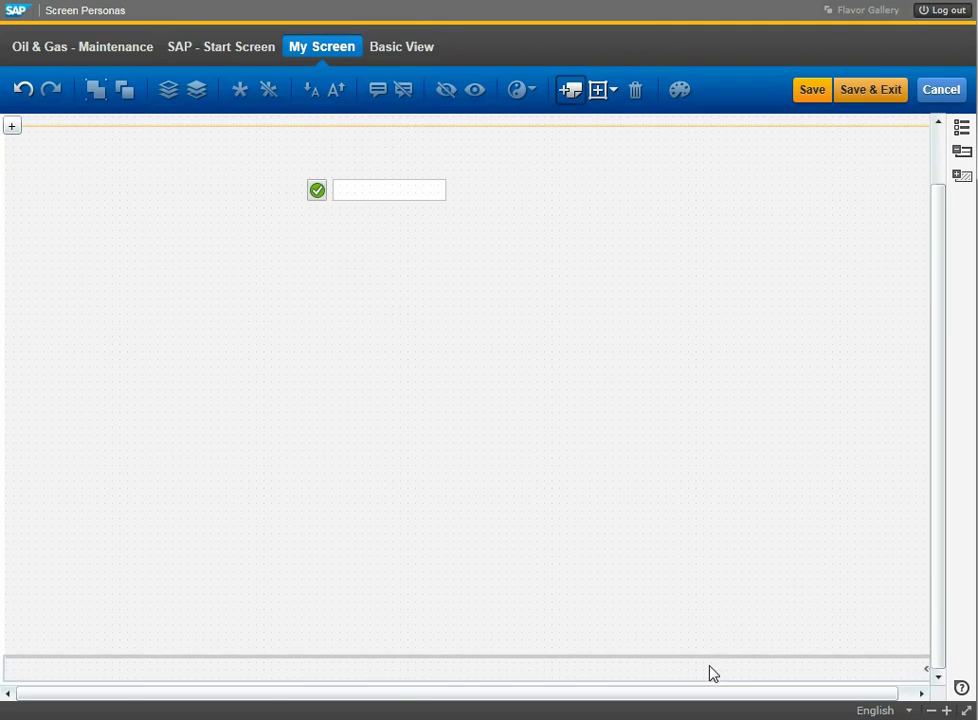
left_click(450, 92)
scroll(724, 222, "up", 2)
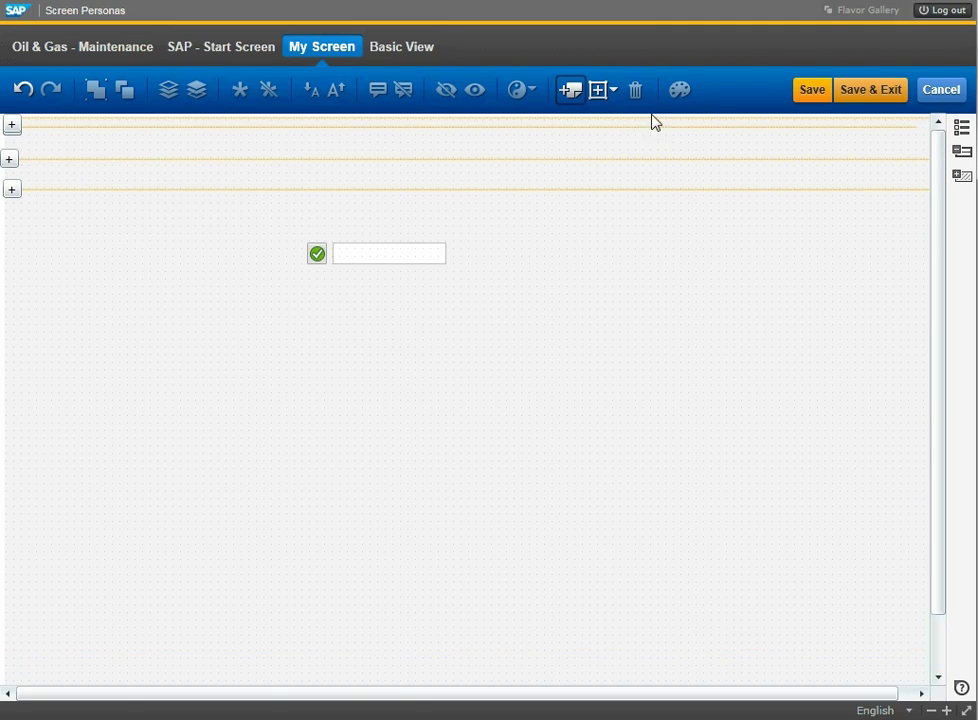
left_click(596, 158)
left_click(679, 89)
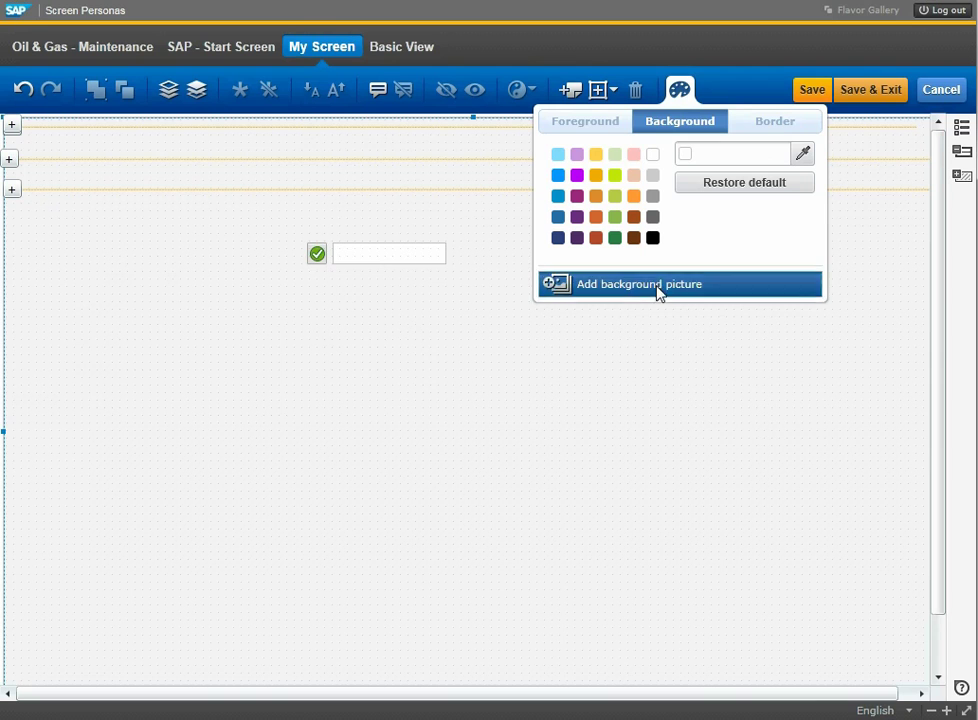
Upload Iceberg.jpg from Pictures > Backgrounds as the canvas background picture.
left_click(658, 288)
left_click(646, 390)
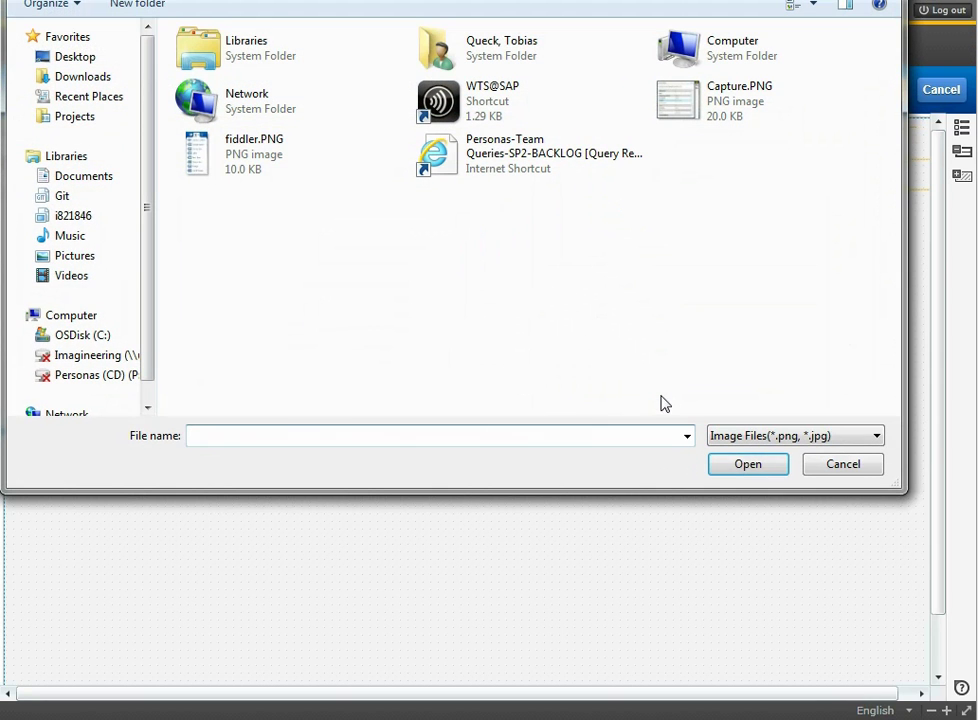
left_click(72, 256)
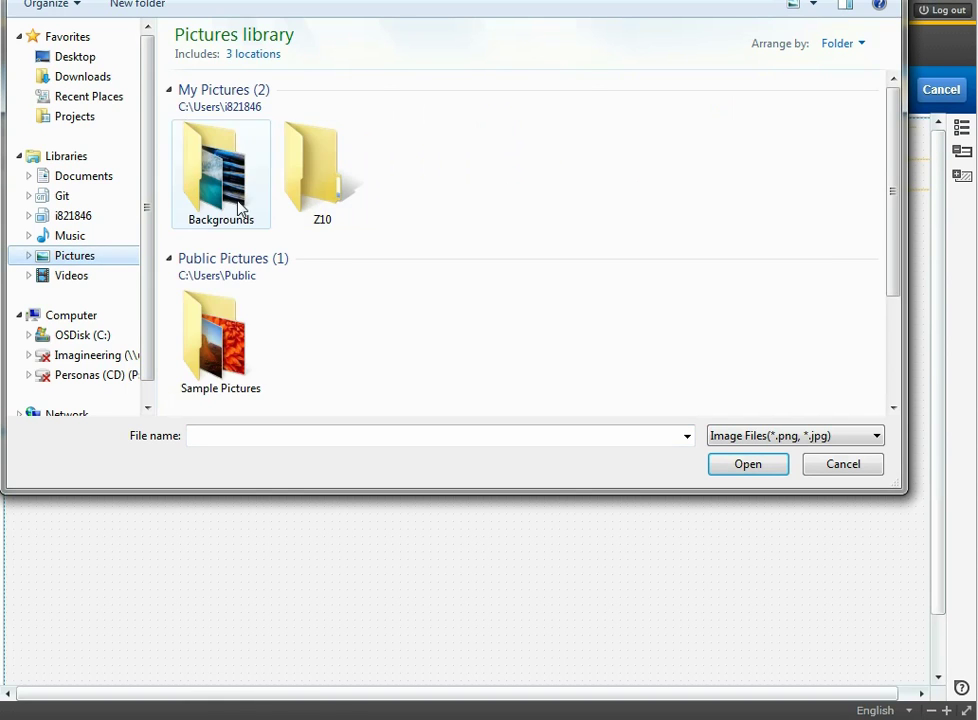
double_click(240, 207)
left_click(429, 127)
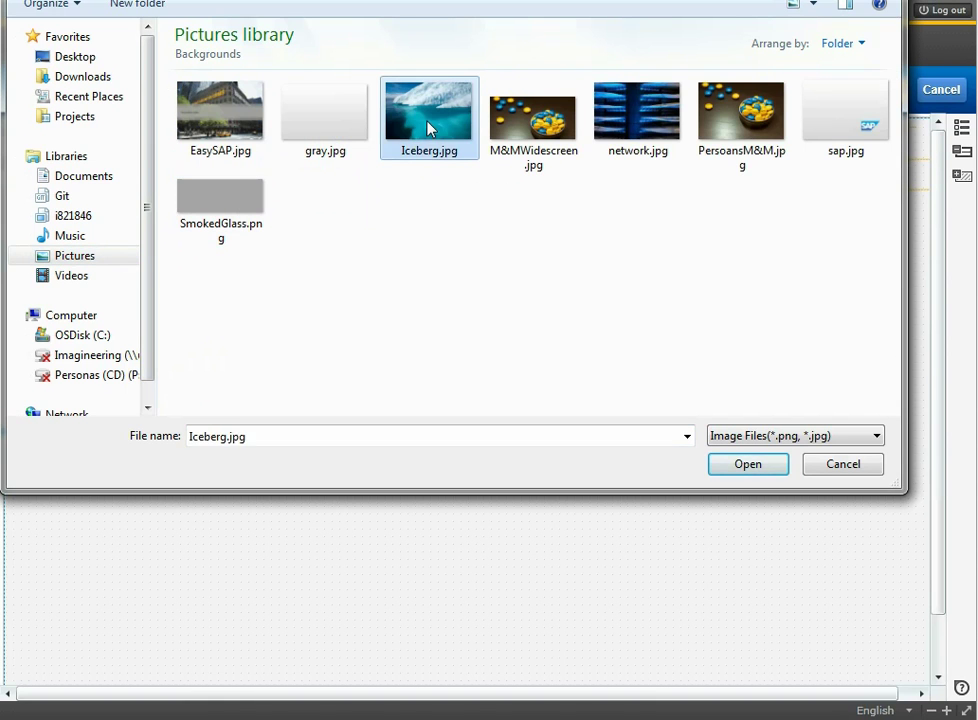
double_click(429, 127)
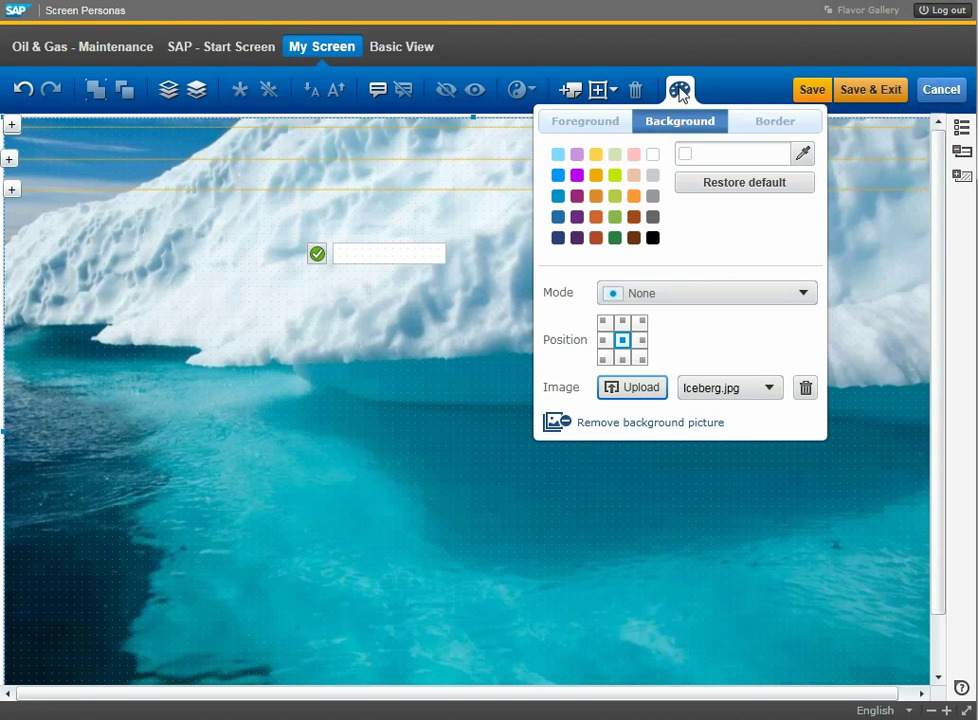
left_click(680, 92)
Insert the FullyBrandedHeader.png image and drag it to the upper middle of the screen.
left_click(600, 92)
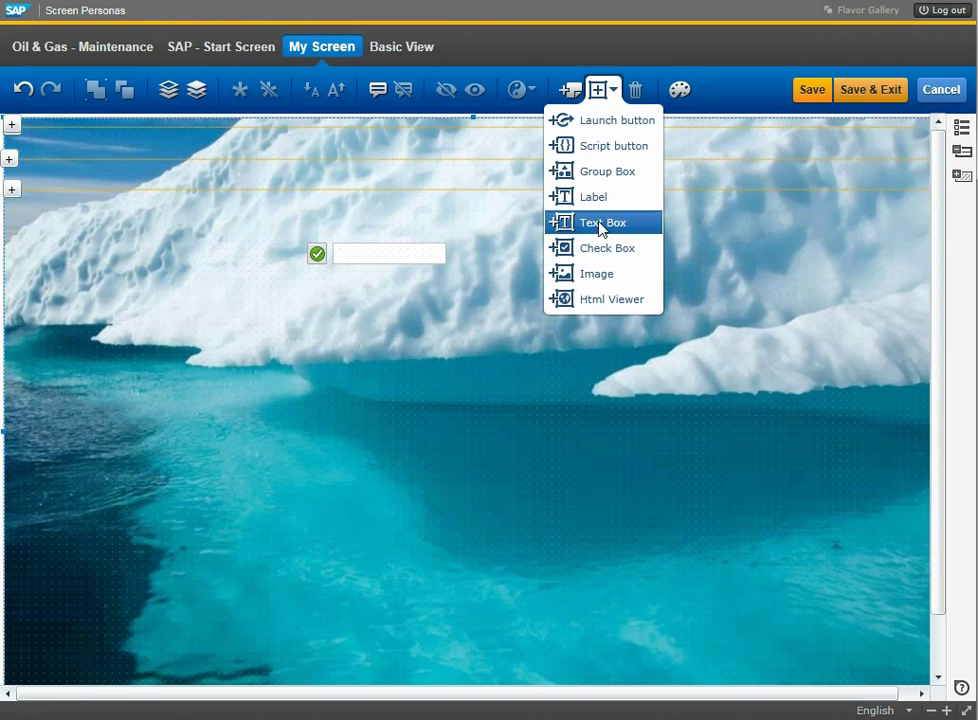
left_click(600, 276)
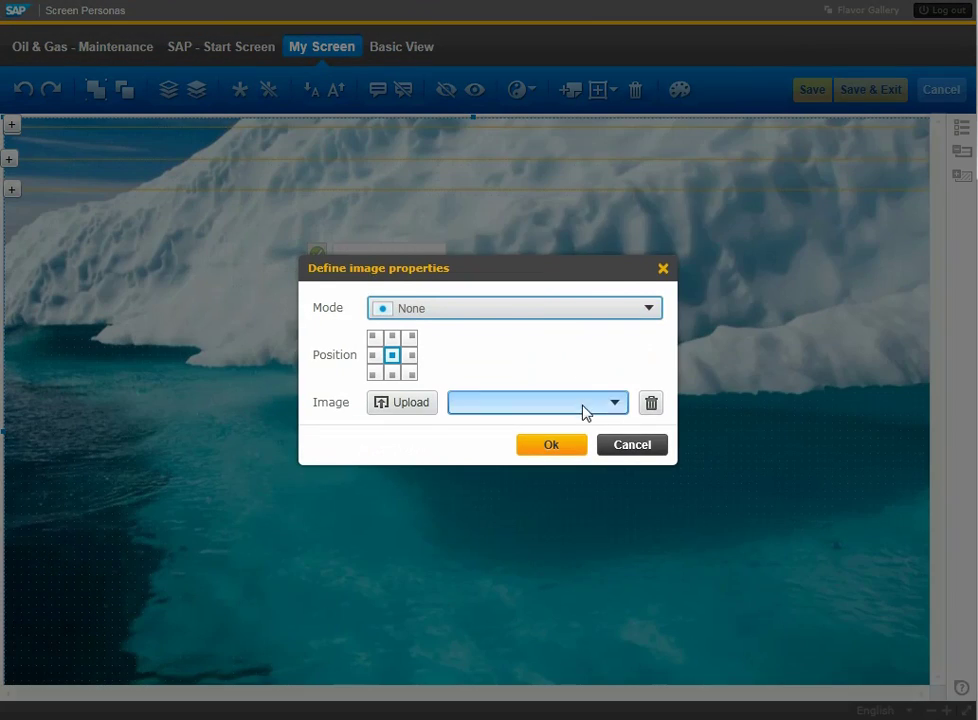
left_click(585, 405)
left_click(537, 184)
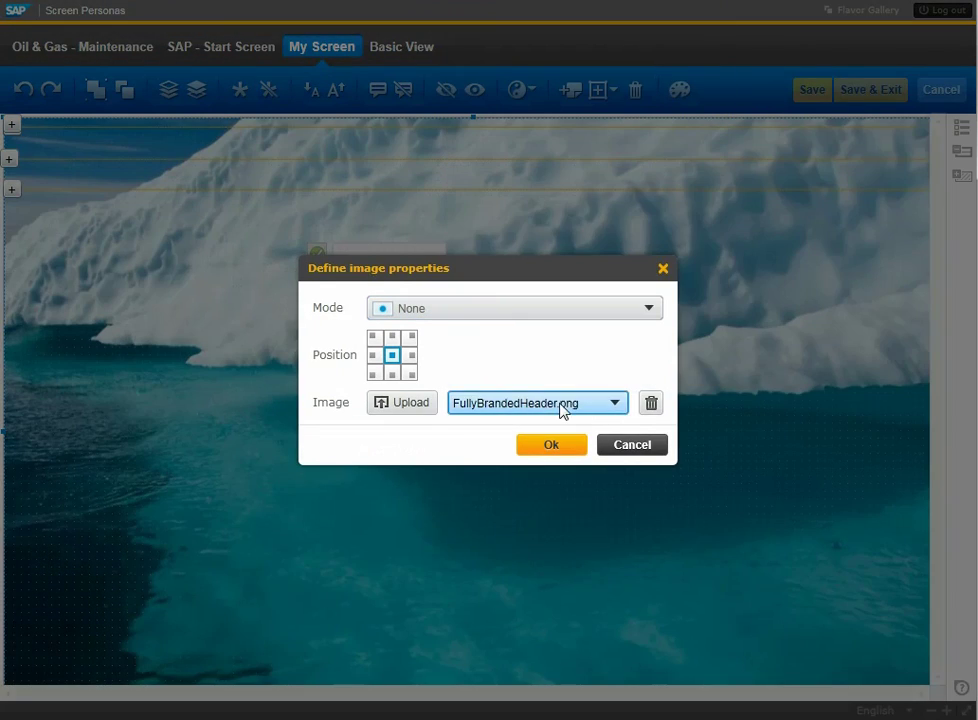
left_click(550, 446)
left_click_drag(390, 202, 553, 278)
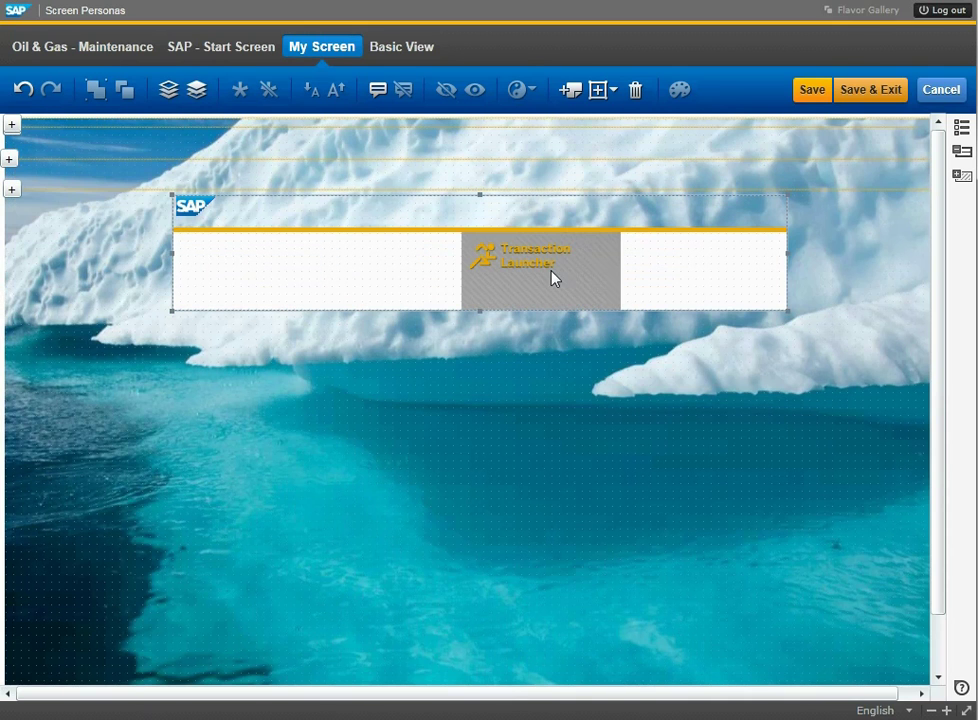
Bring the command field forward, fit it into the Transaction Launcher panel, and widen the check into a Go button.
left_click(198, 92)
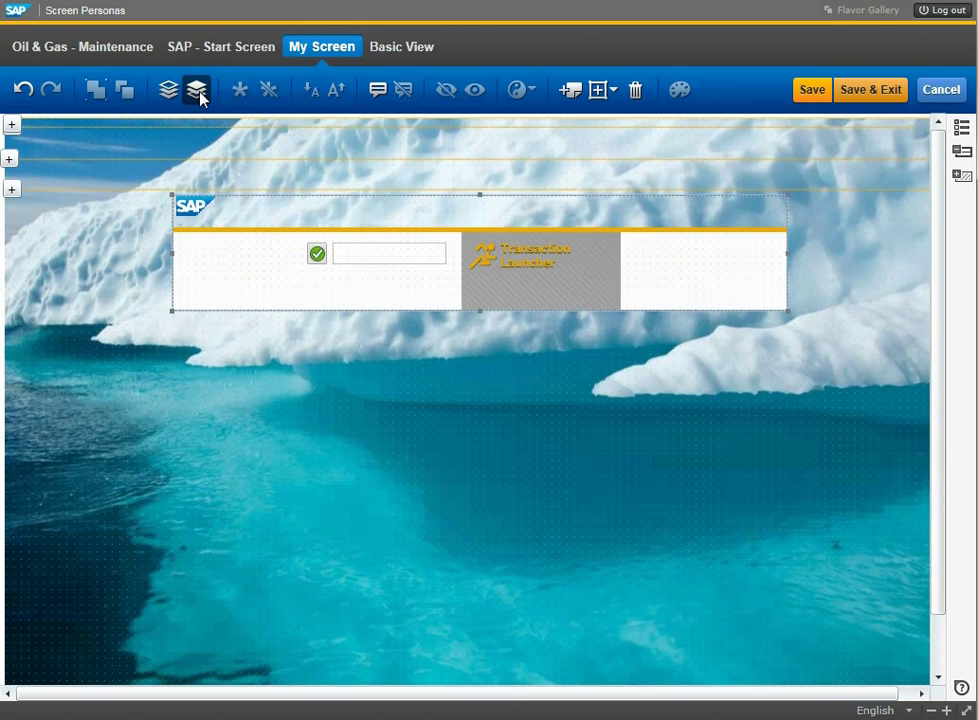
left_click_drag(370, 255, 517, 297)
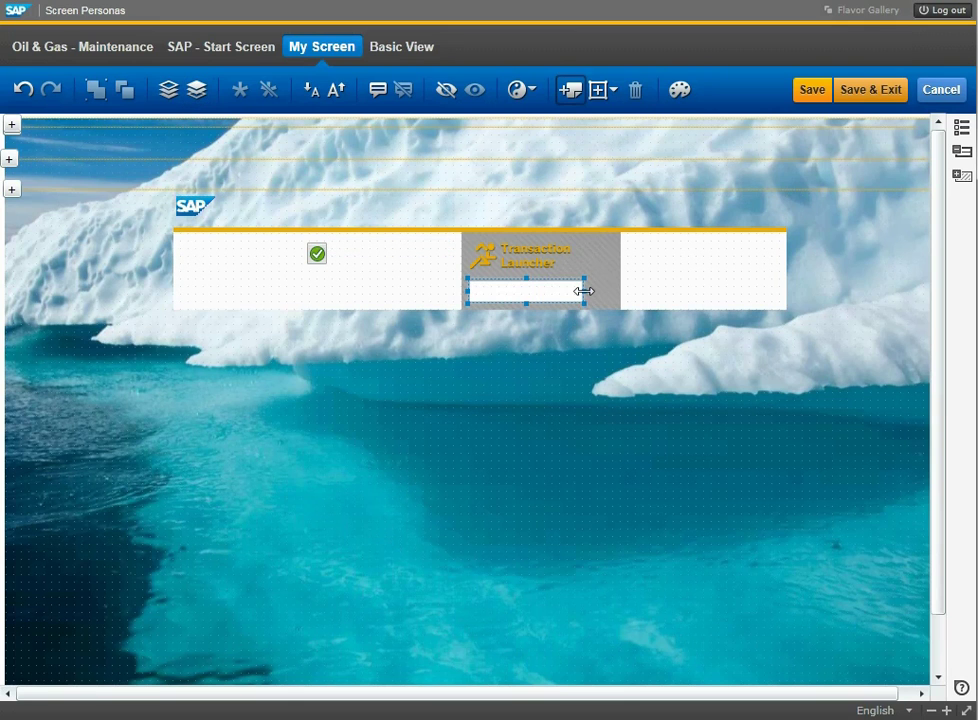
left_click_drag(578, 291, 573, 291)
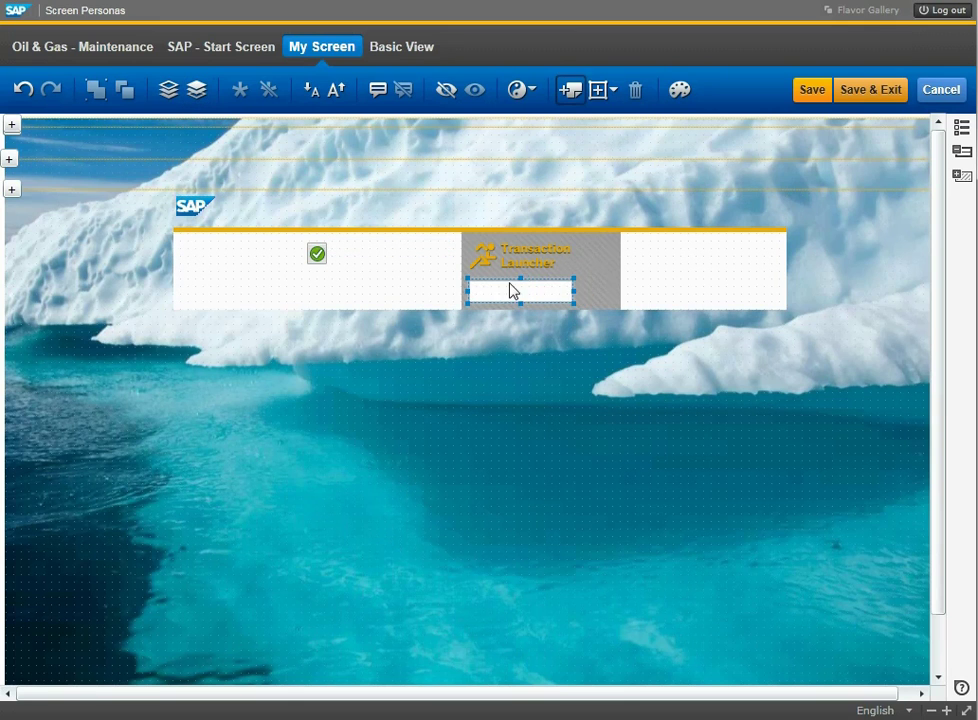
left_click(319, 258)
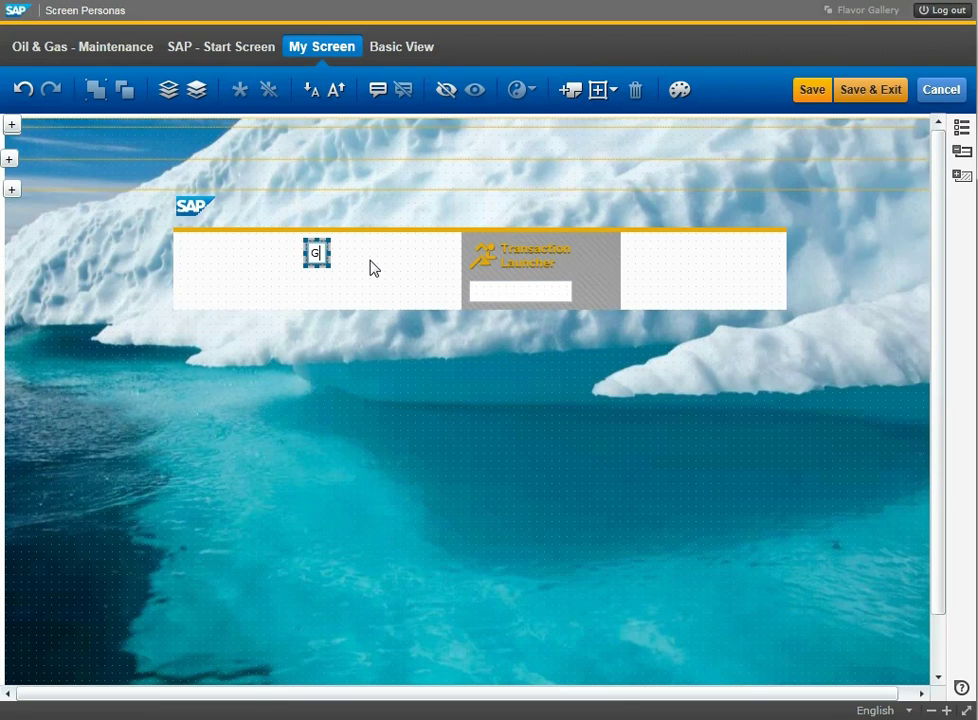
left_click_drag(340, 254, 594, 303)
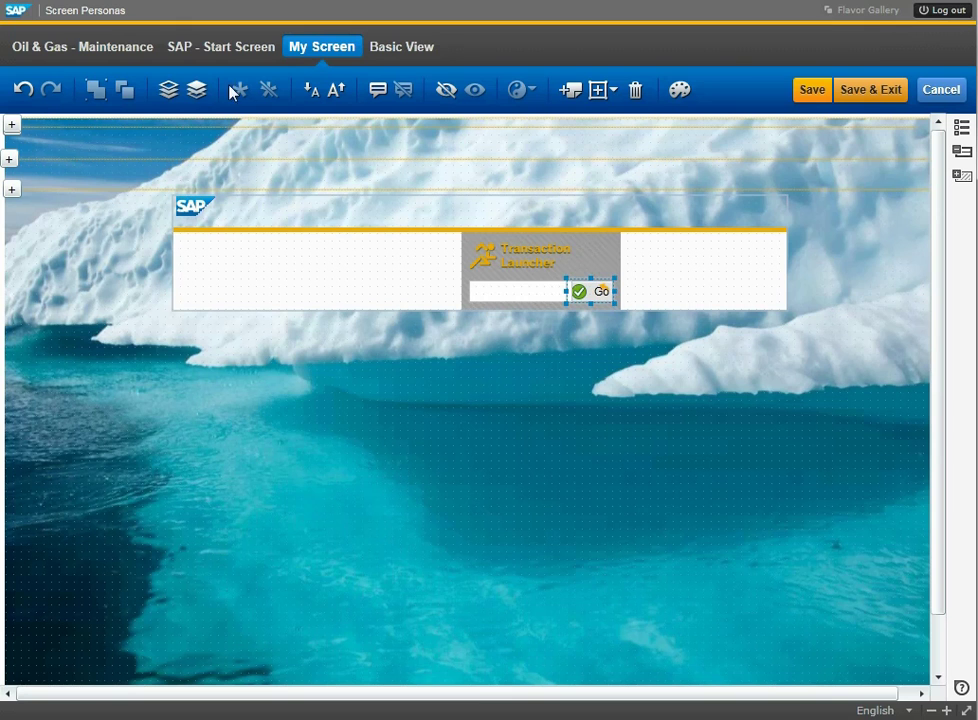
left_click(423, 489)
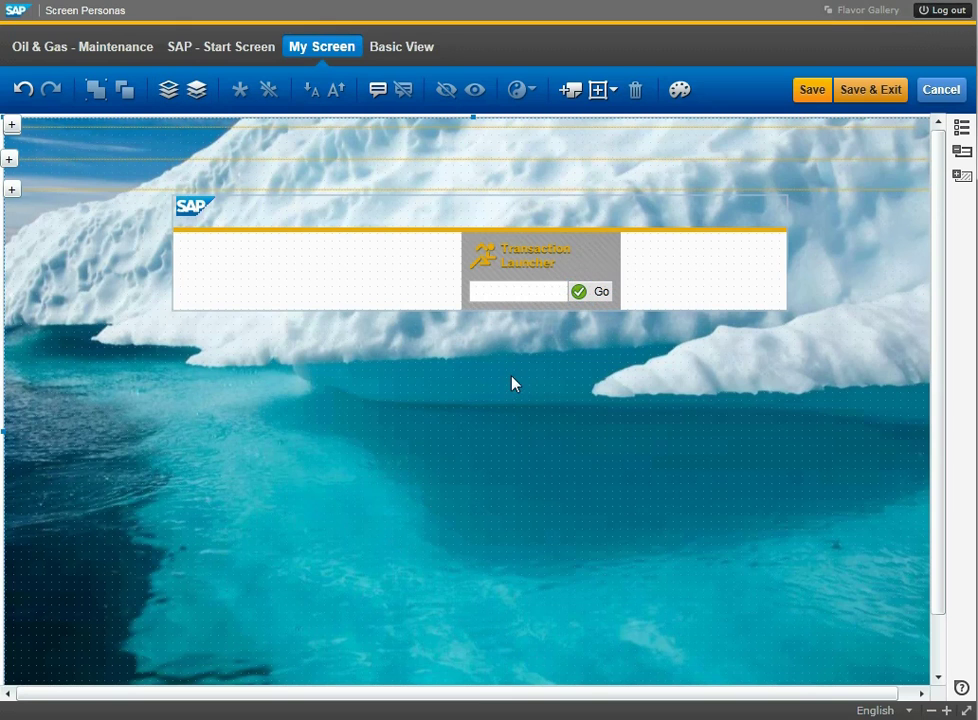
Insert a 'Maintain Roles' launch button for transaction pfcg and drag it into the header's left panel.
left_click(610, 90)
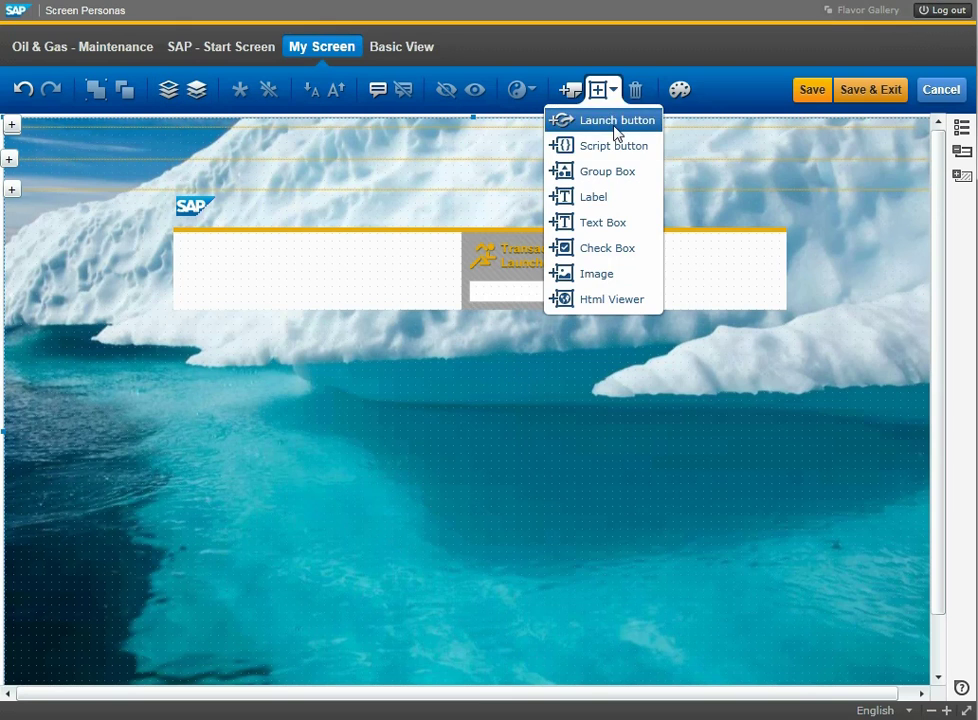
left_click(612, 121)
left_click_drag(513, 338, 383, 406)
type("Main")
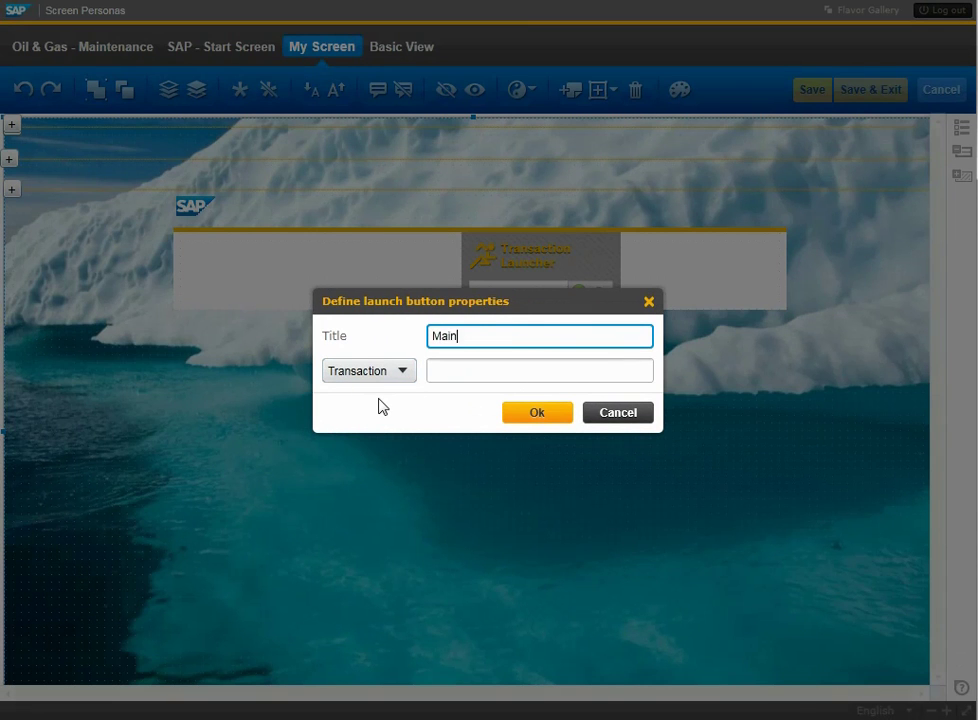
type("tain Roles")
left_click(491, 373)
type("pfcg")
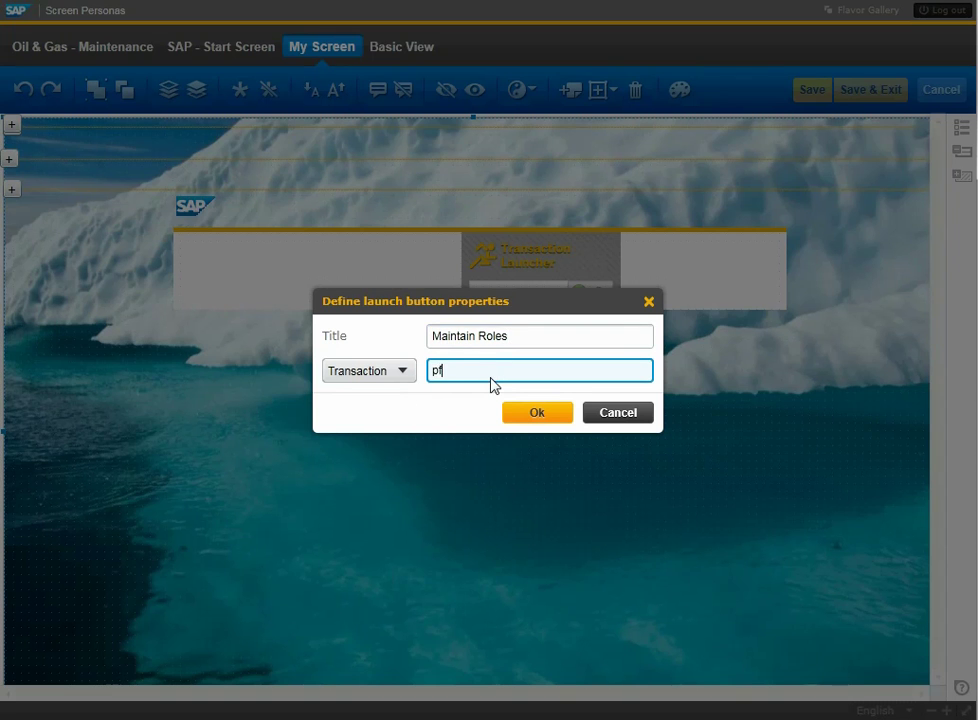
left_click(520, 410)
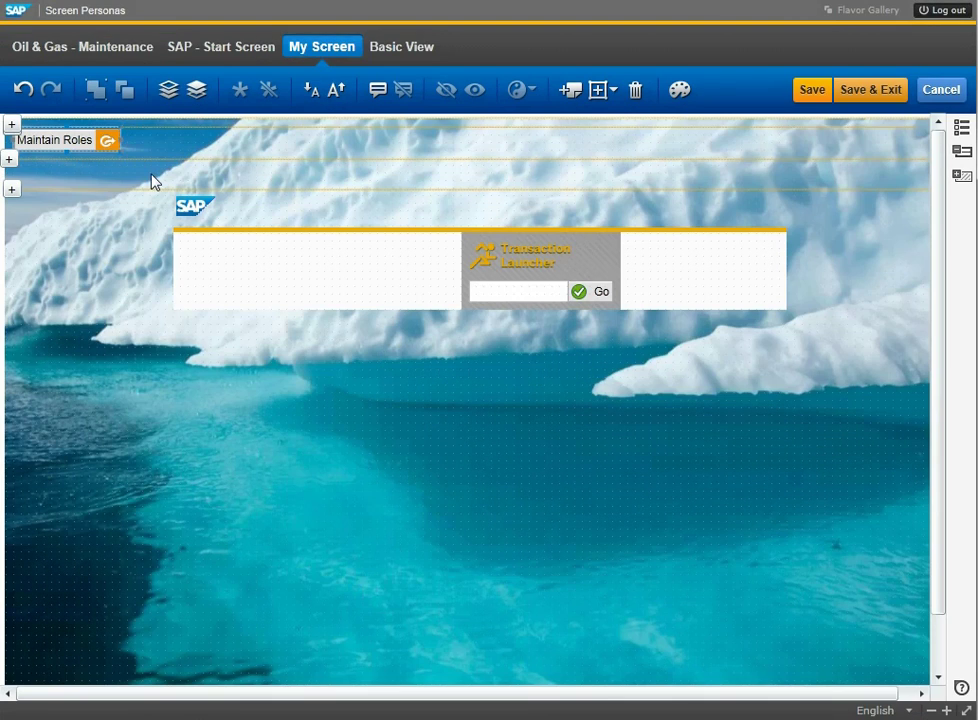
left_click_drag(98, 158, 318, 264)
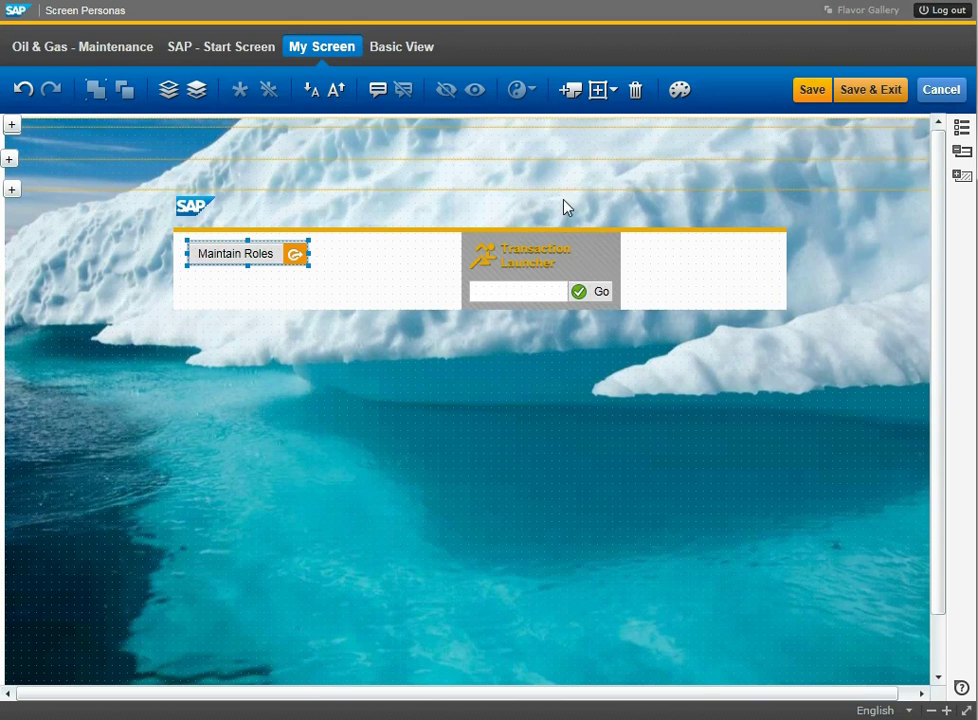
Insert a Webpage launch button 'Admin UI' with the pasted admin URL, placed beside Maintain Roles.
left_click(603, 91)
left_click(600, 124)
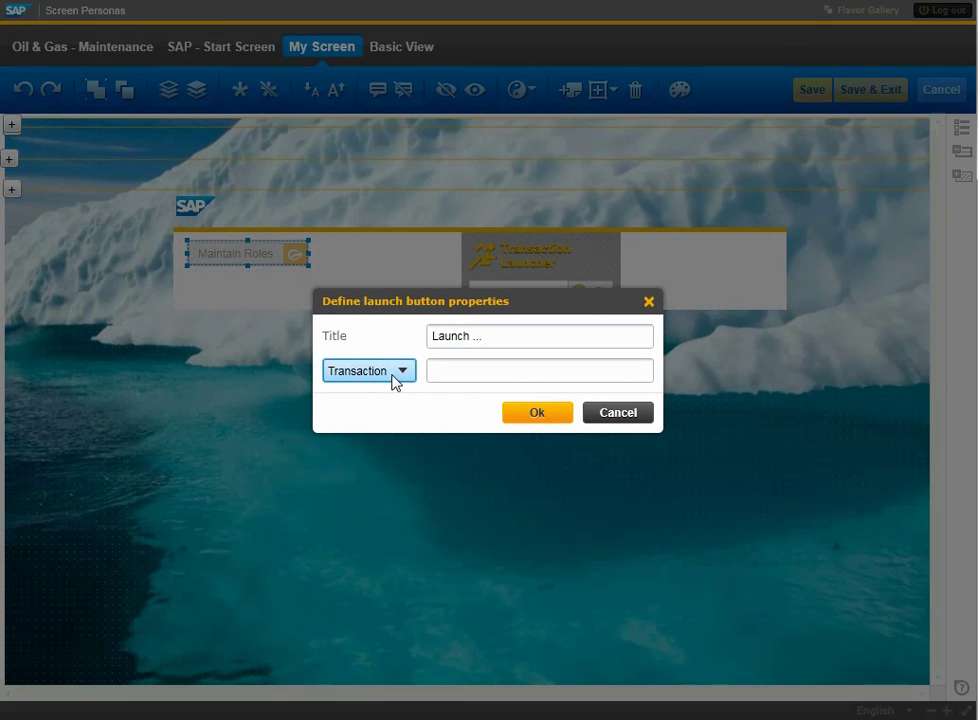
left_click(395, 382)
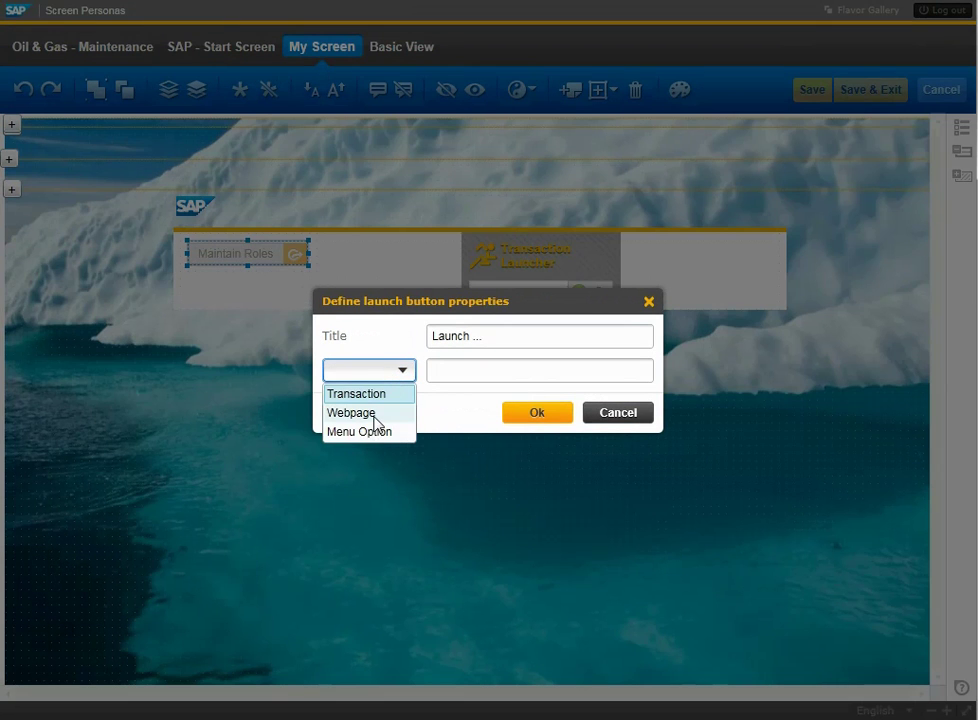
left_click(375, 418)
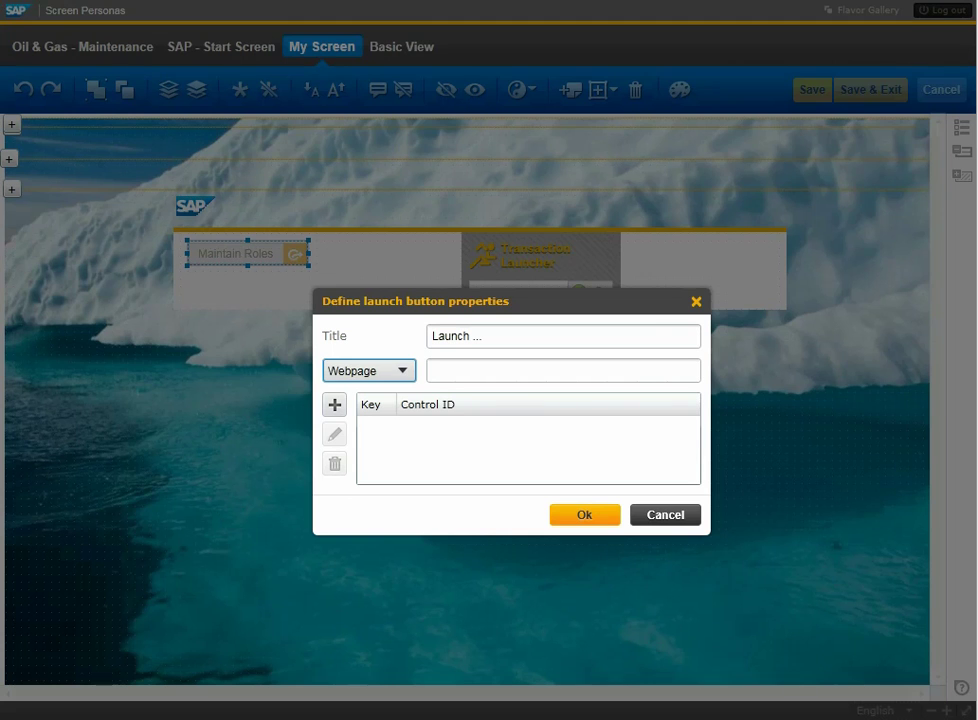
left_click(536, 368)
key("ctrl+v")
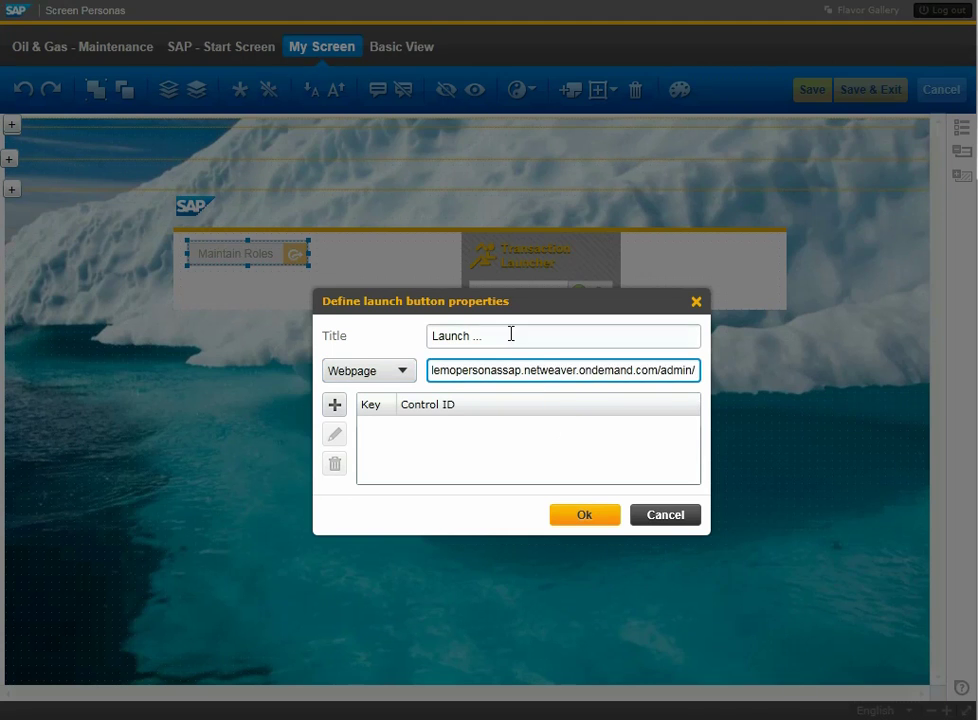
left_click(511, 334)
type("Admin UI")
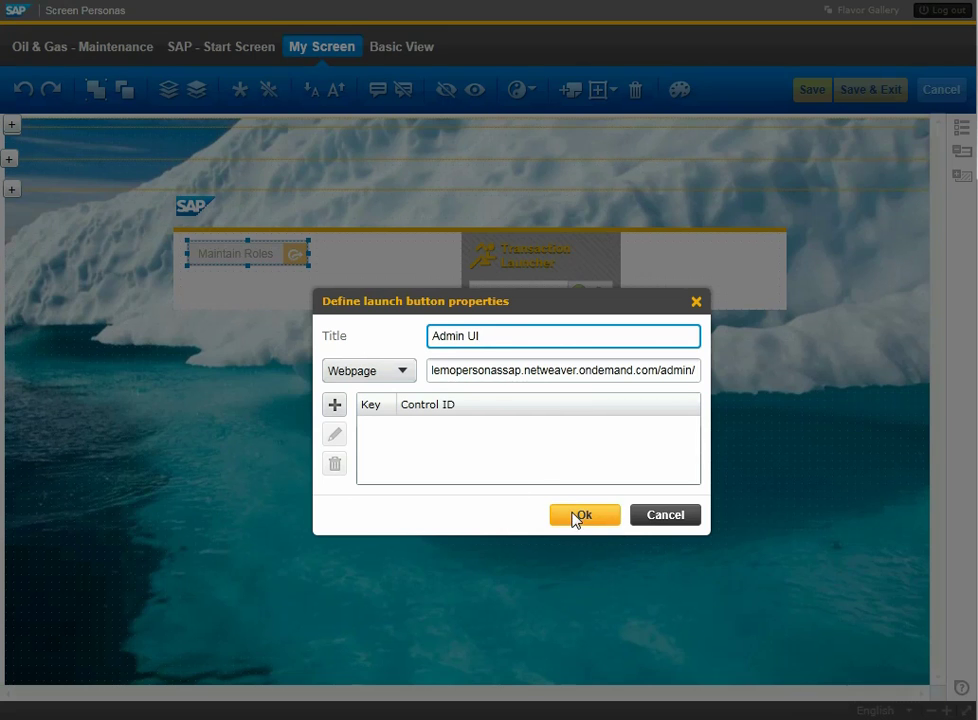
left_click(576, 516)
left_click_drag(44, 153, 456, 258)
Insert a script button titled 'User Lookup' and place it below Maintain Roles.
left_click(600, 90)
left_click(626, 144)
left_click_drag(339, 217, 266, 213)
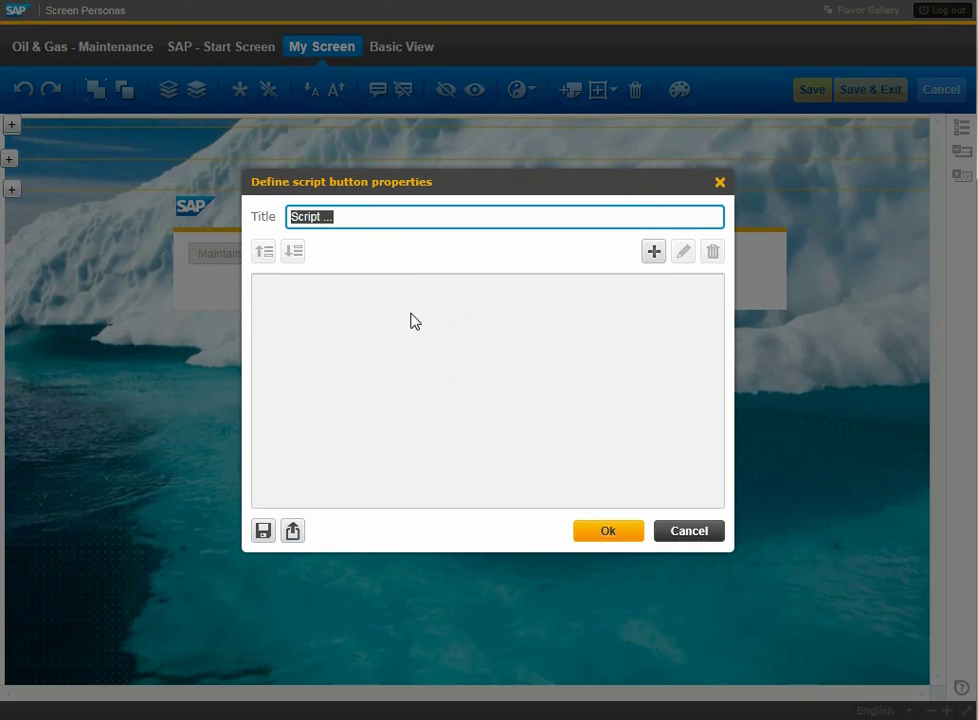
type("User Lookup")
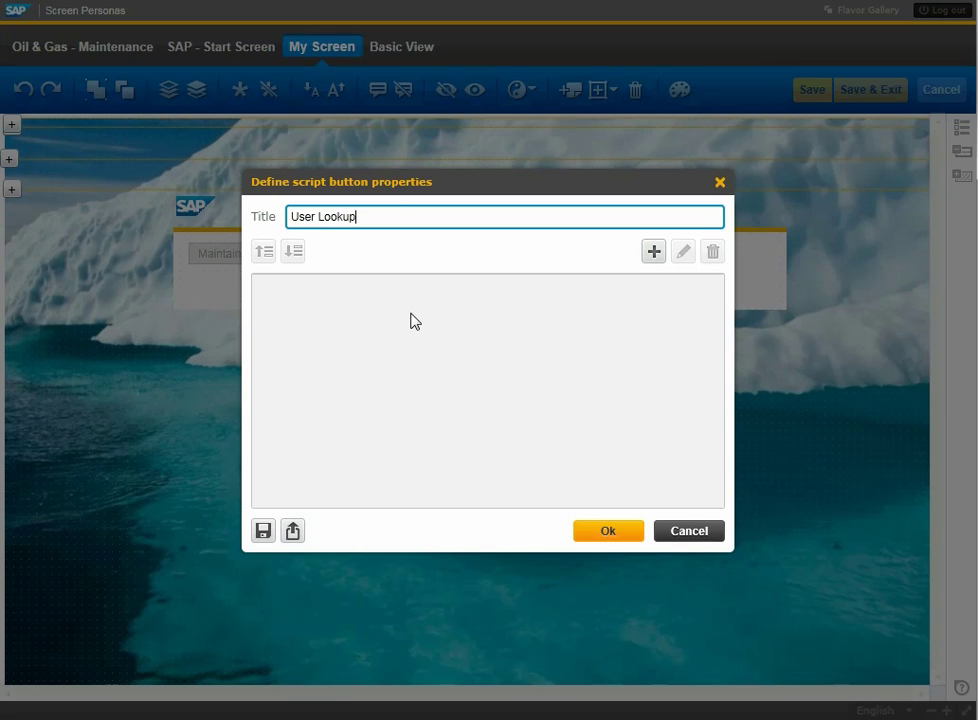
left_click(600, 535)
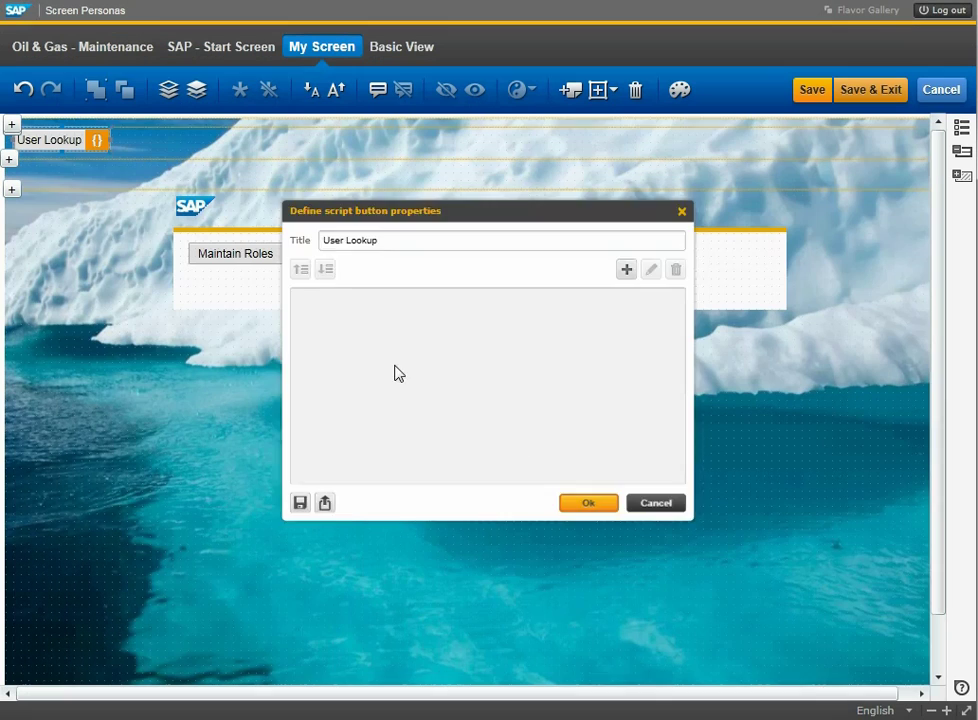
left_click_drag(76, 141, 308, 284)
Nudge the transaction field and the Go button slightly upward together.
left_click(528, 297)
left_click(592, 299, "ctrl")
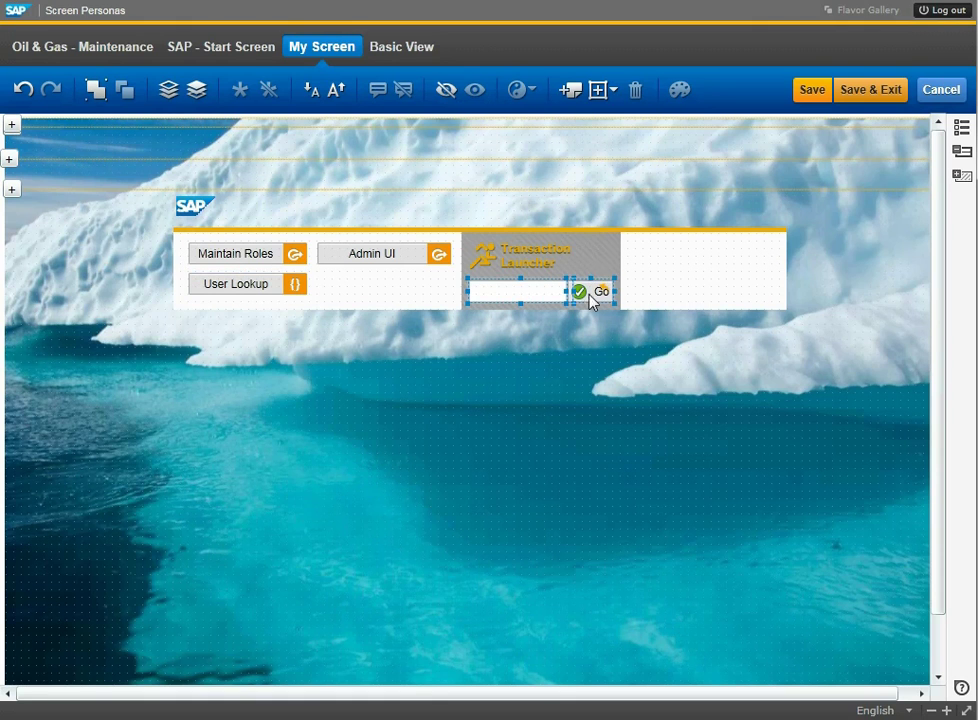
left_click_drag(543, 285, 542, 278)
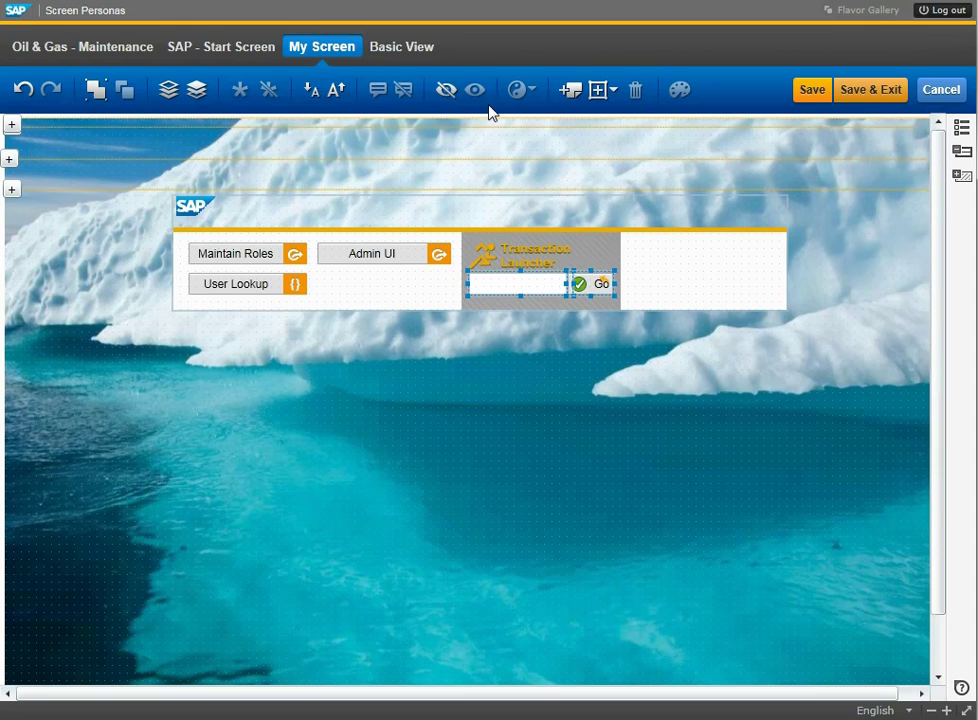
Save and exit the flavor, then switch to the Basic View screen.
left_click(608, 382)
left_click(877, 90)
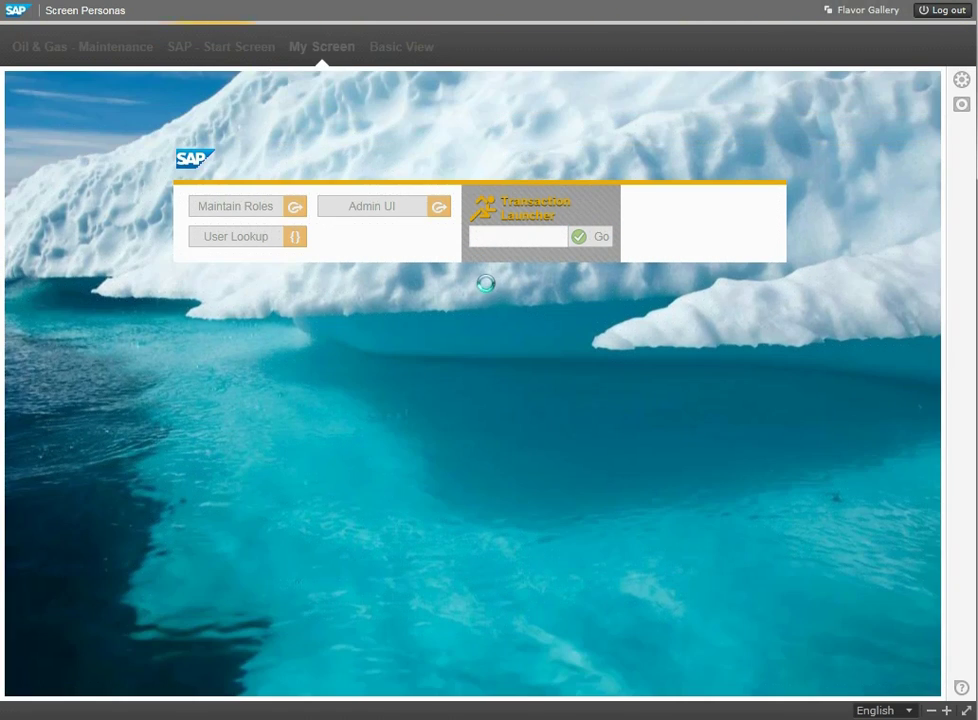
left_click(408, 46)
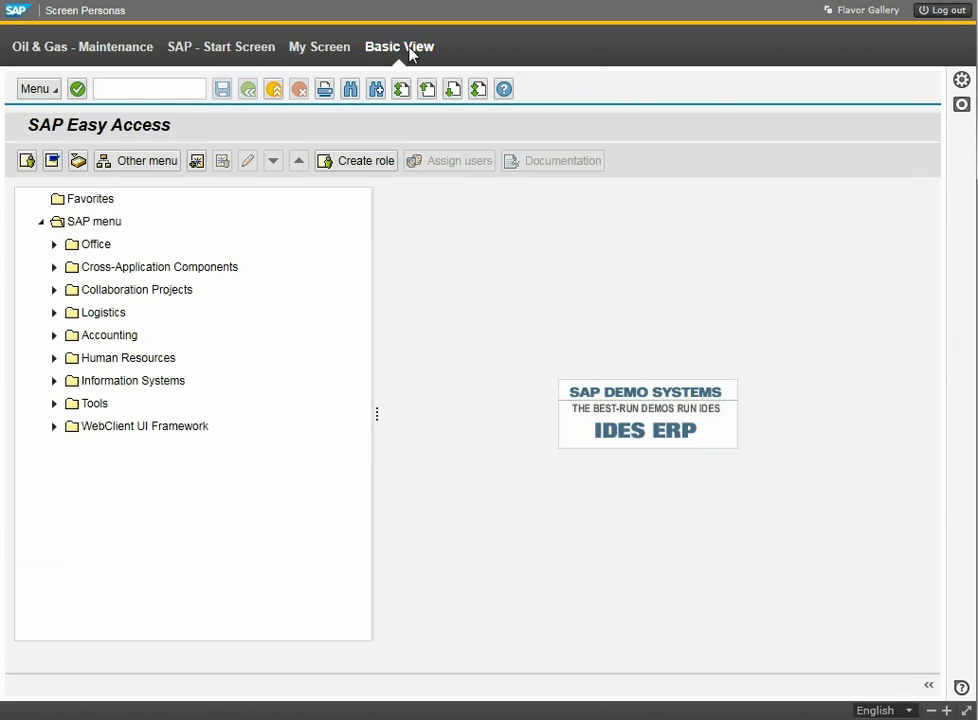
Record a script running su01d, displaying the entered user ID, and opening its Logon data.
left_click(960, 106)
left_click(149, 91)
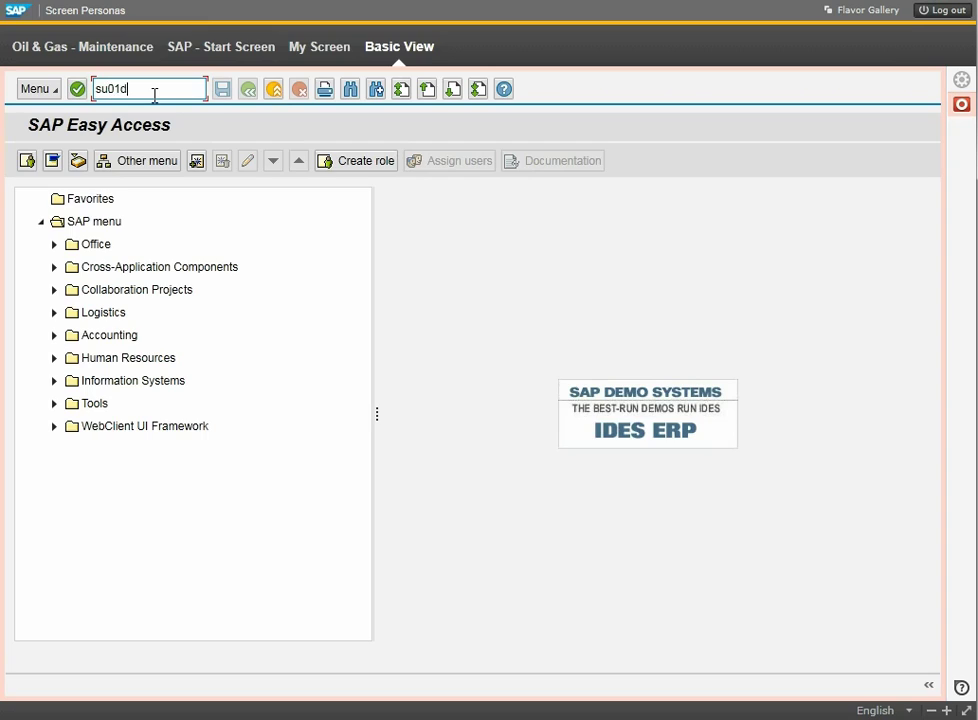
key("Return")
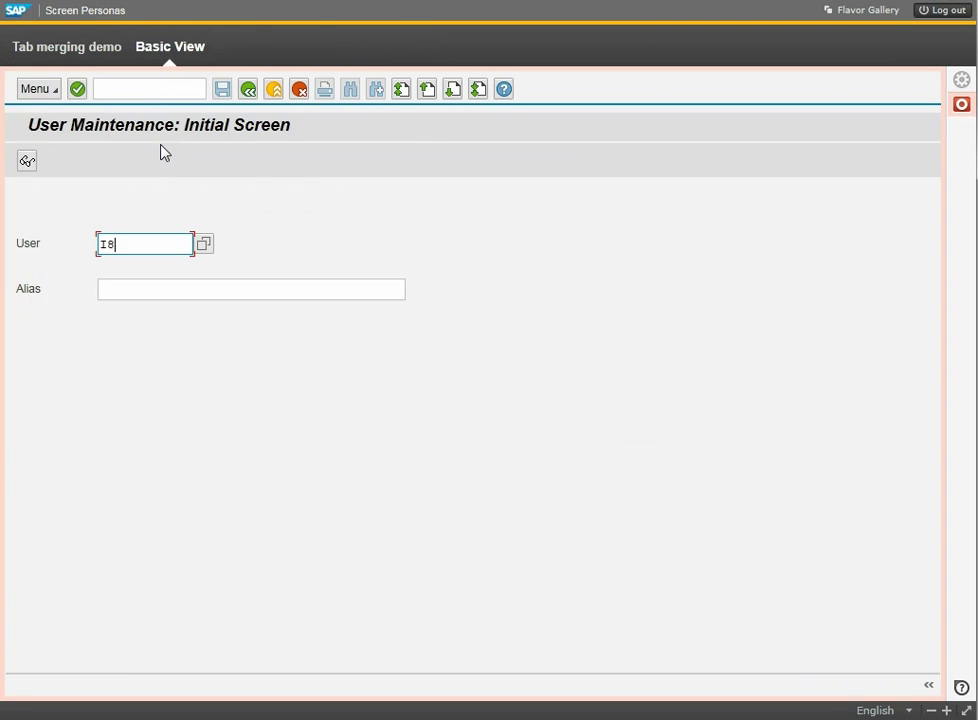
left_click(27, 160)
left_click(150, 267)
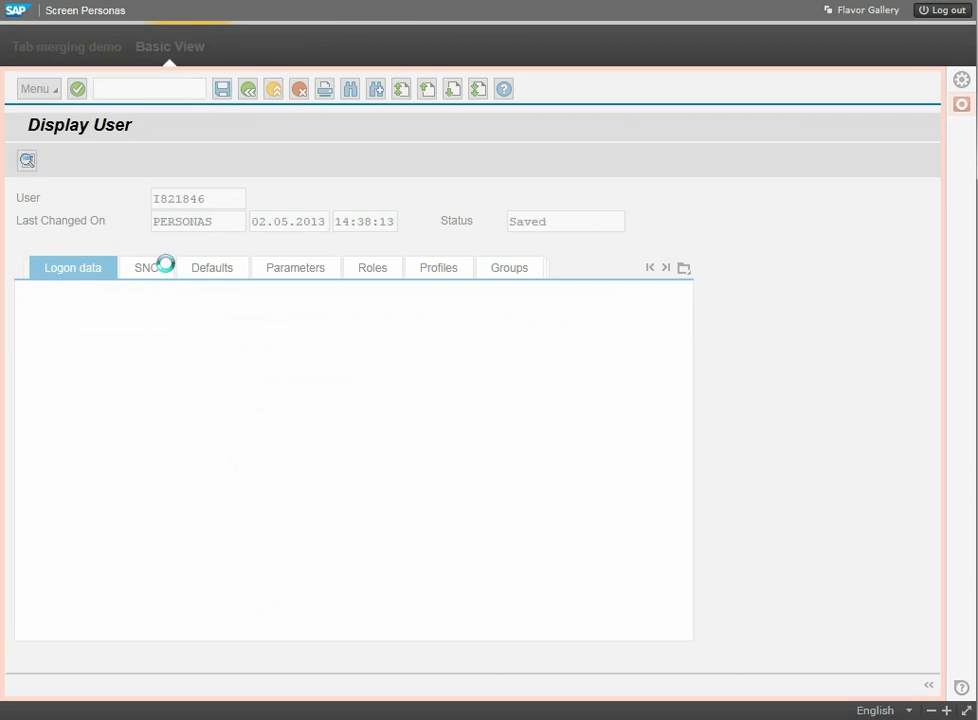
Stop recording, save the script over Desktop\temp.txt, and exit user maintenance.
left_click(965, 104)
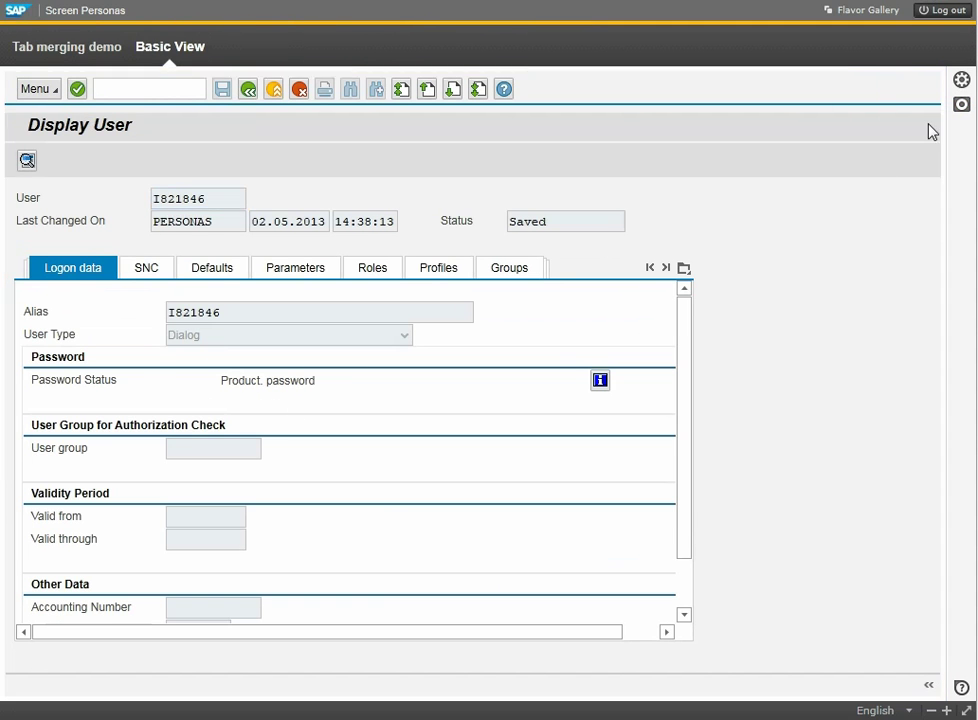
left_click(70, 60)
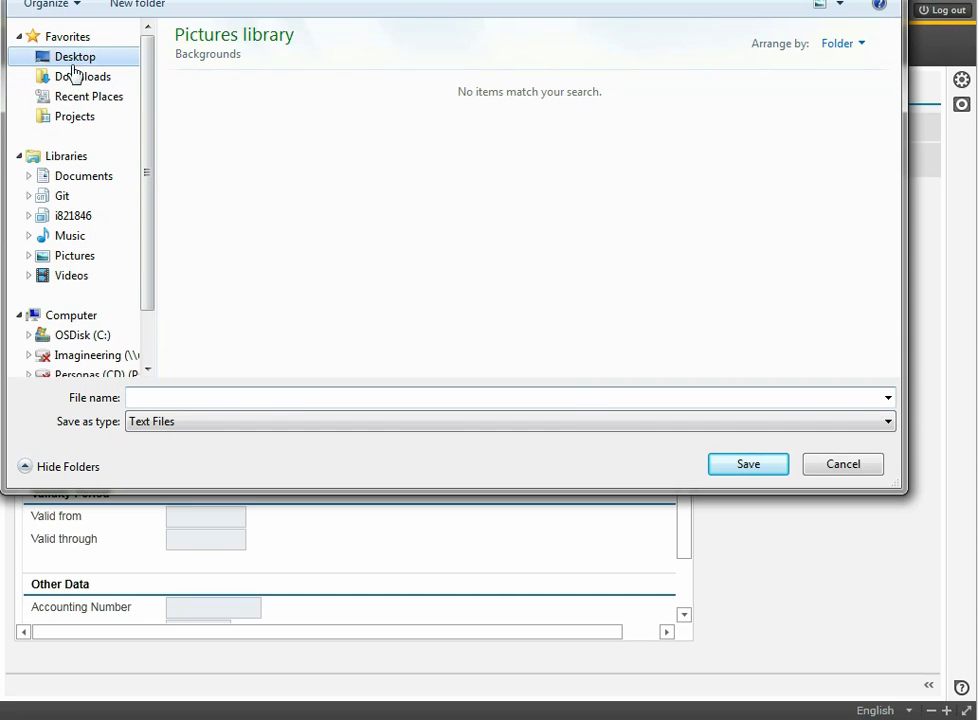
left_click(220, 166)
left_click(752, 464)
left_click(881, 350)
left_click(248, 89)
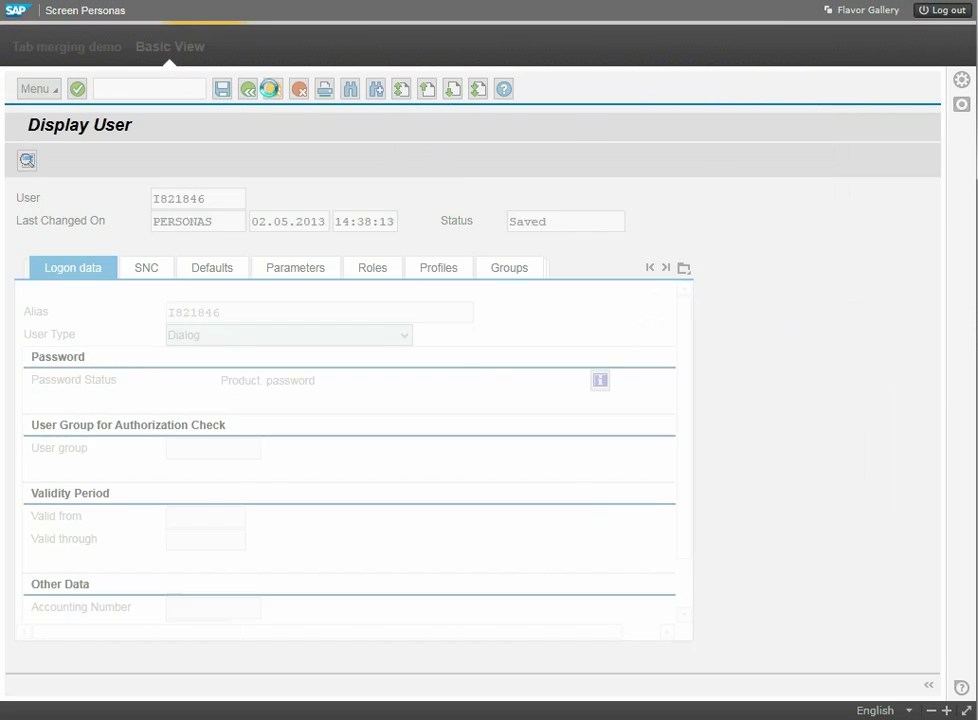
left_click(273, 89)
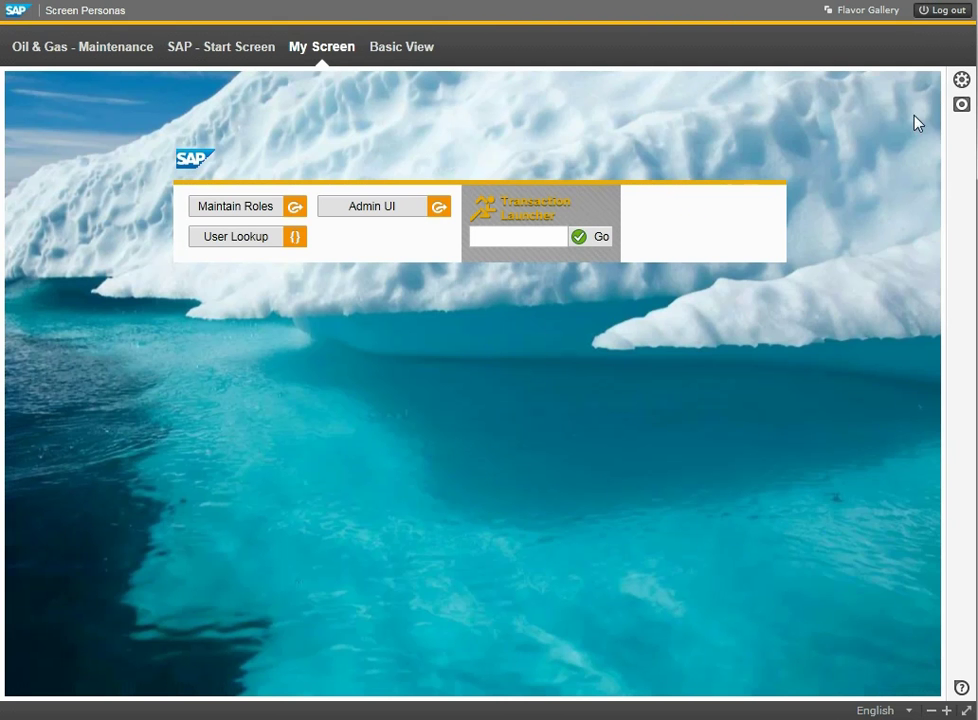
Reopen the My Screen flavor for editing and place a blank label right of User Lookup.
left_click(961, 80)
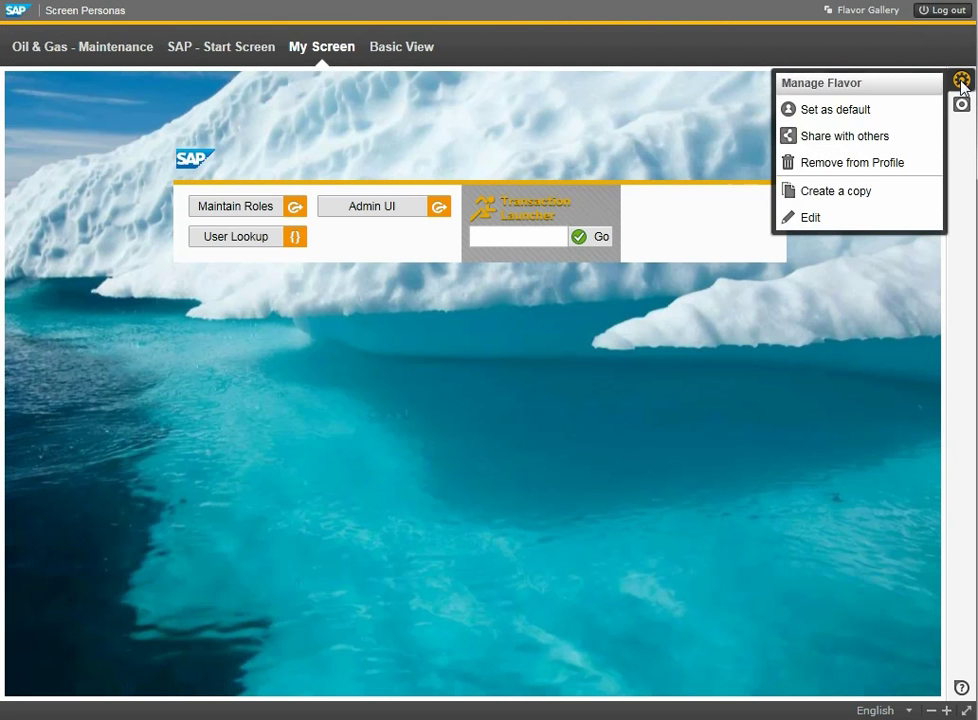
left_click(835, 218)
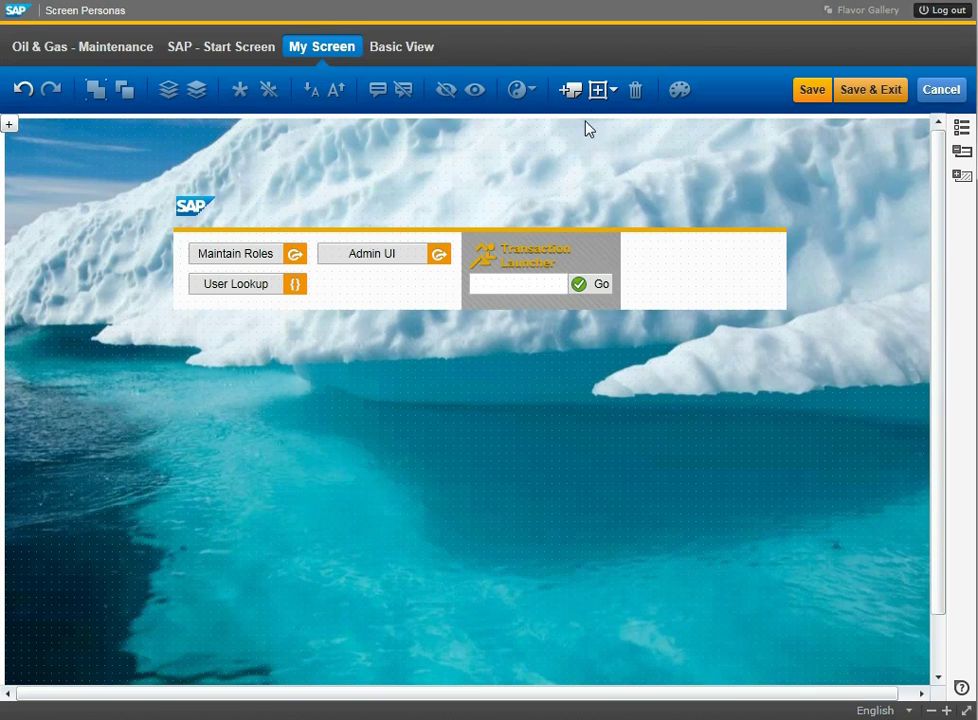
left_click(600, 94)
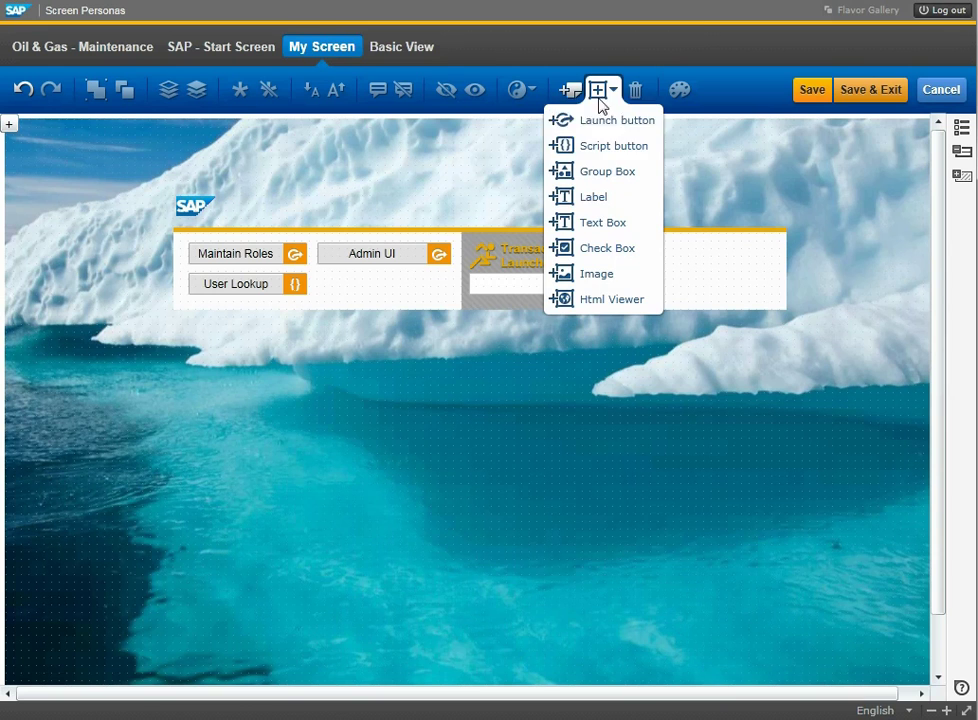
left_click(593, 197)
left_click_drag(66, 143, 453, 284)
Import the recorded temp.txt steps into the User Lookup script button.
double_click(250, 285)
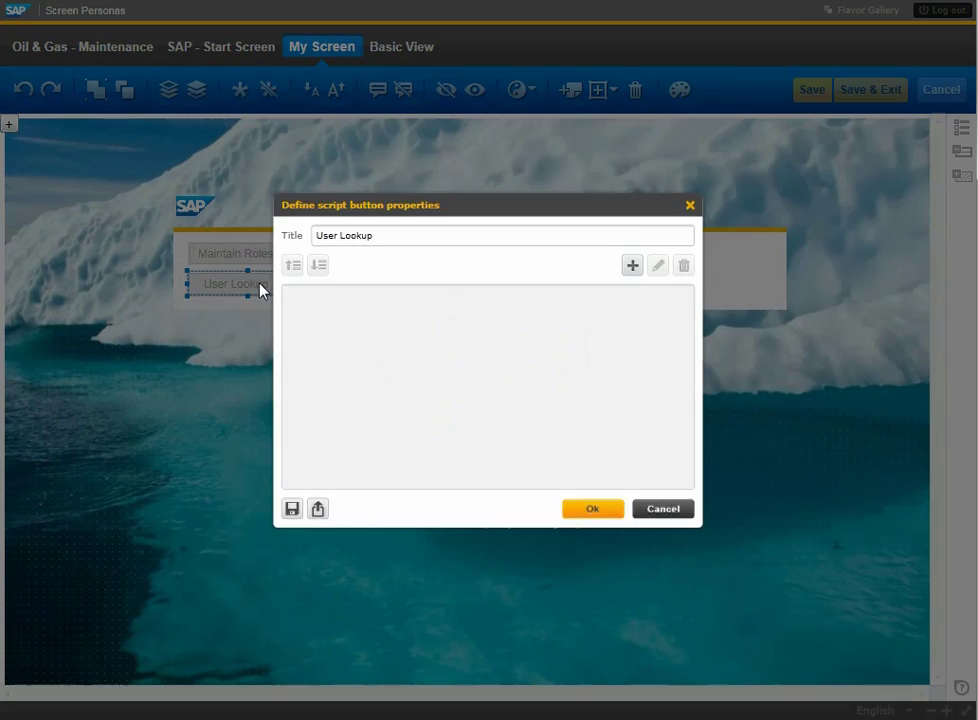
left_click(292, 533)
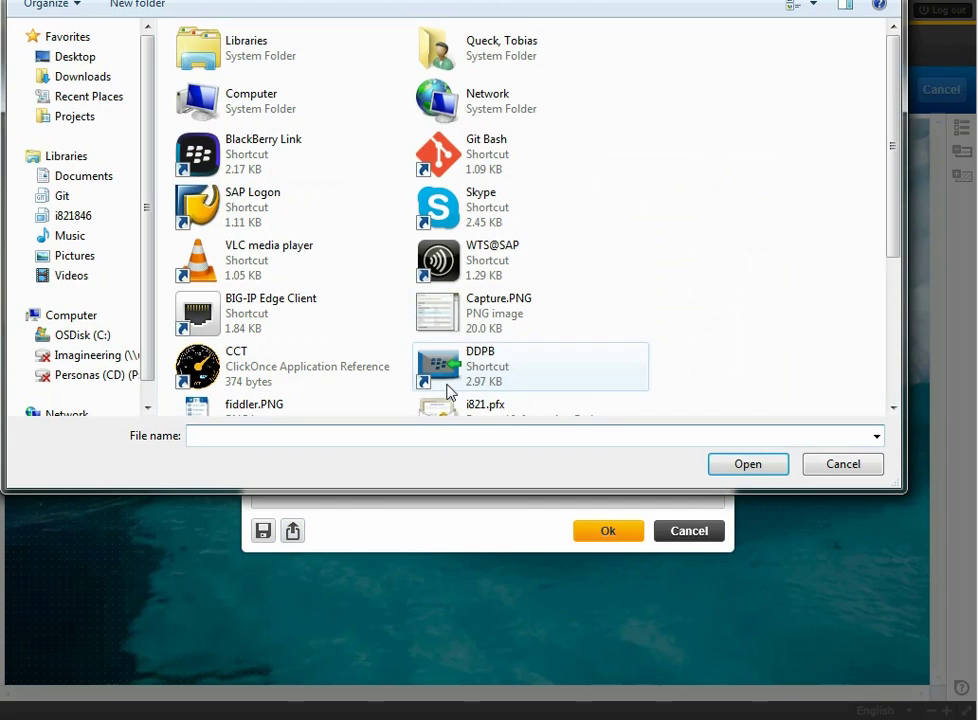
left_click_drag(892, 180, 840, 365)
double_click(232, 393)
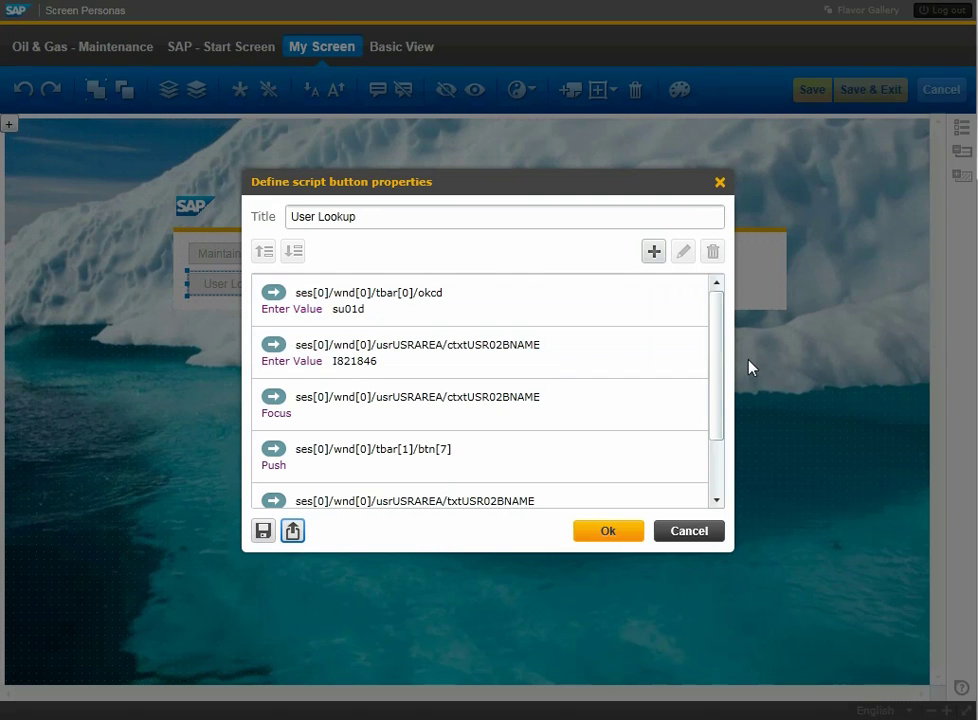
Add a Copy Value step targeting the field beside User Lookup and move it to the top.
scroll(718, 452, "down", 3)
left_click(653, 251)
scroll(725, 424, "down", 1)
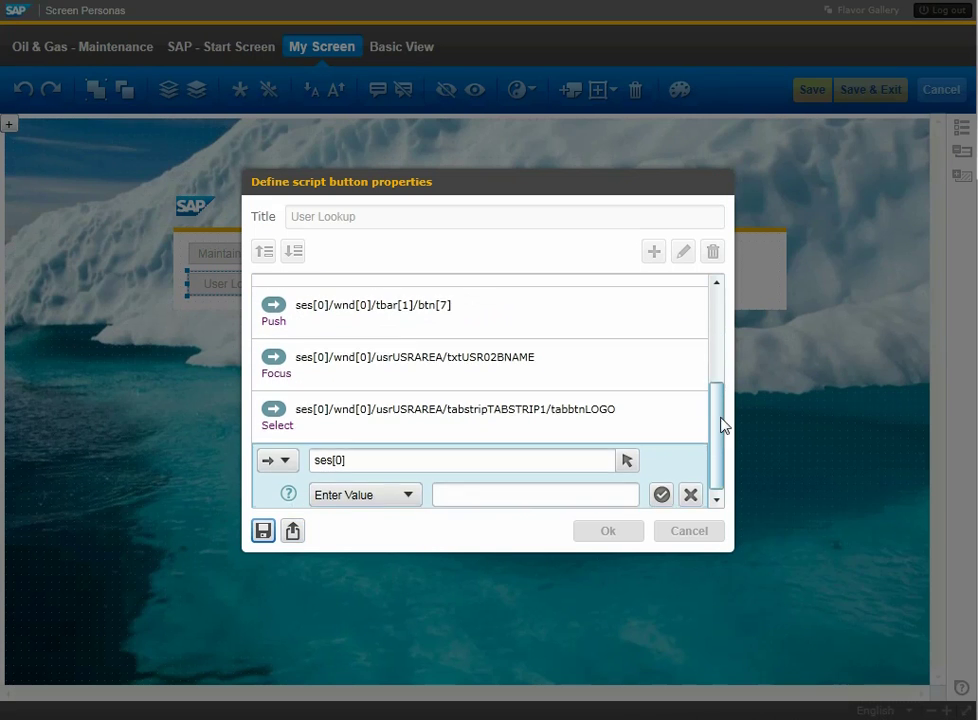
left_click(402, 492)
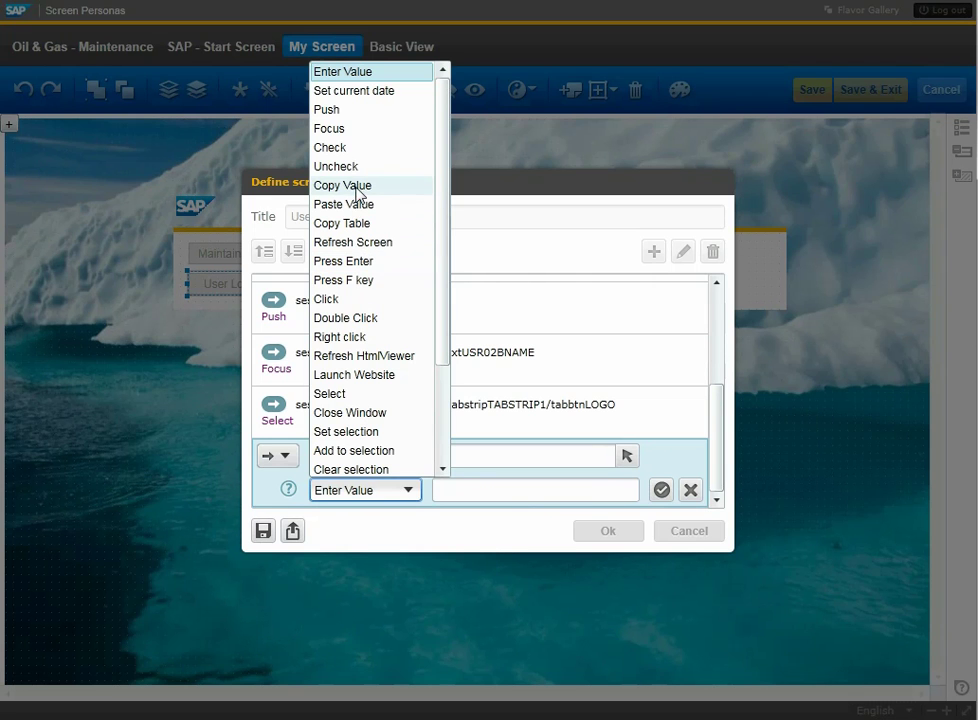
left_click(357, 188)
left_click(627, 456)
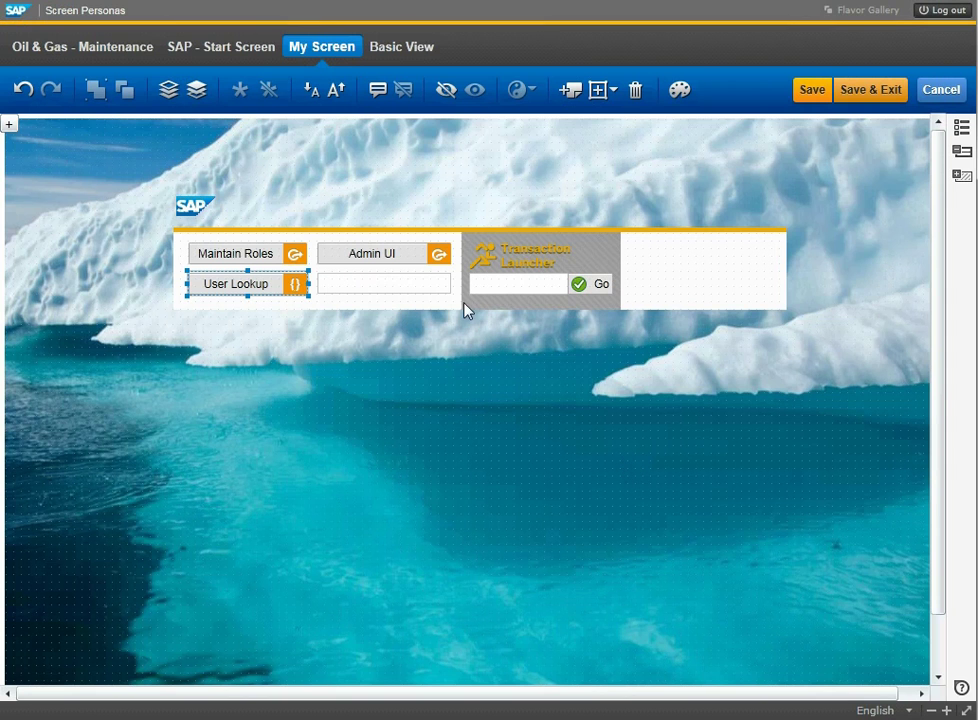
left_click(405, 287)
left_click(533, 490)
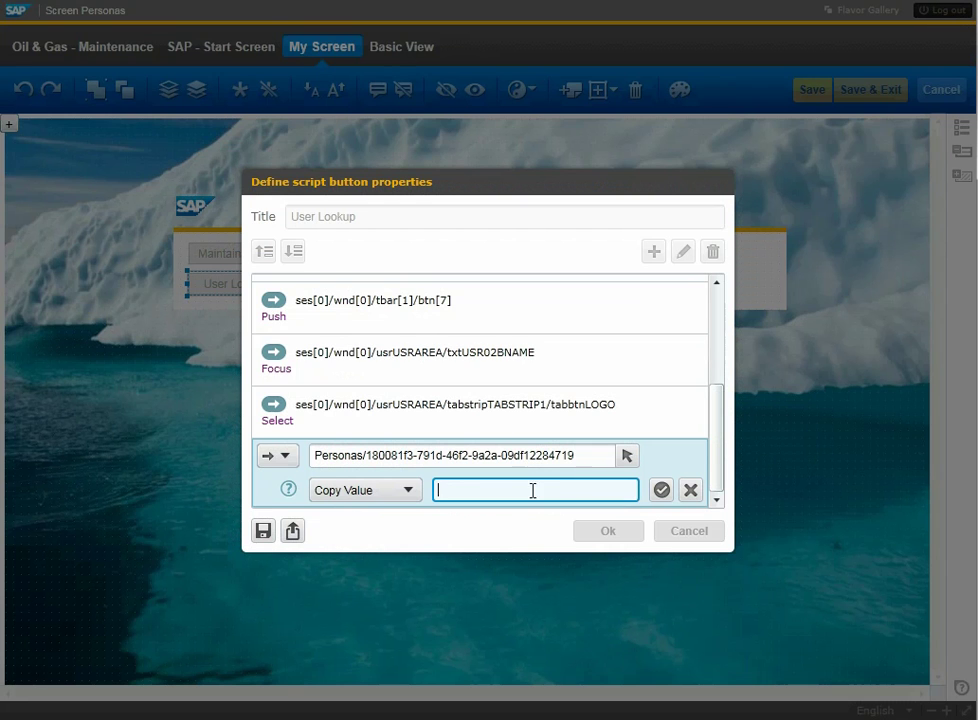
left_click(660, 490)
left_click(263, 252)
left_click(263, 252)
left_click(263, 252)
left_click(263, 252)
left_click(263, 252)
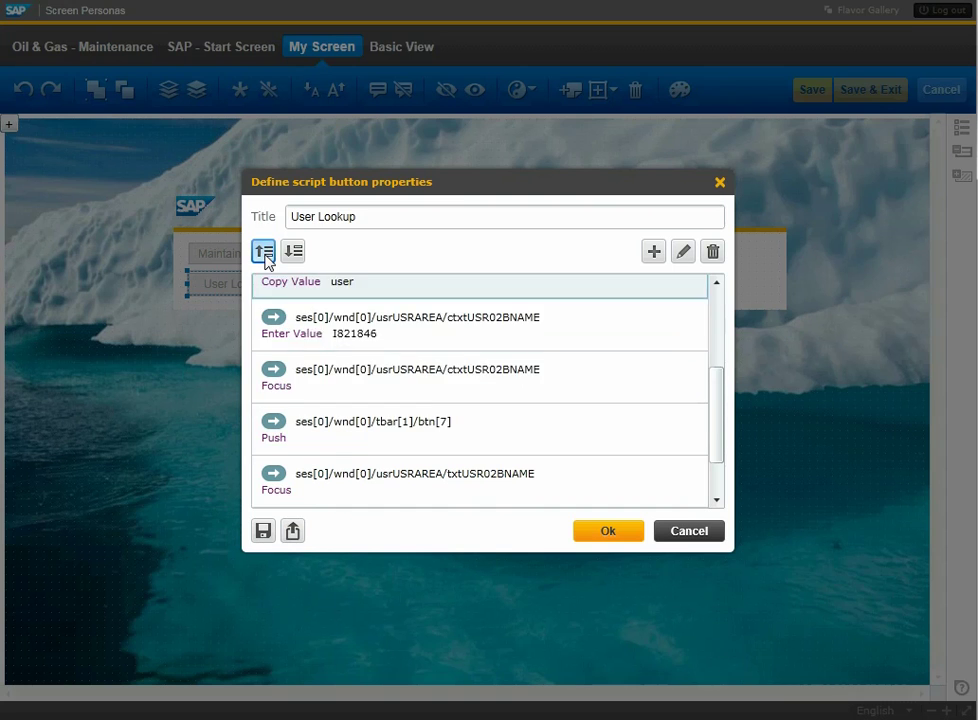
left_click(263, 252)
left_click_drag(725, 426, 706, 305)
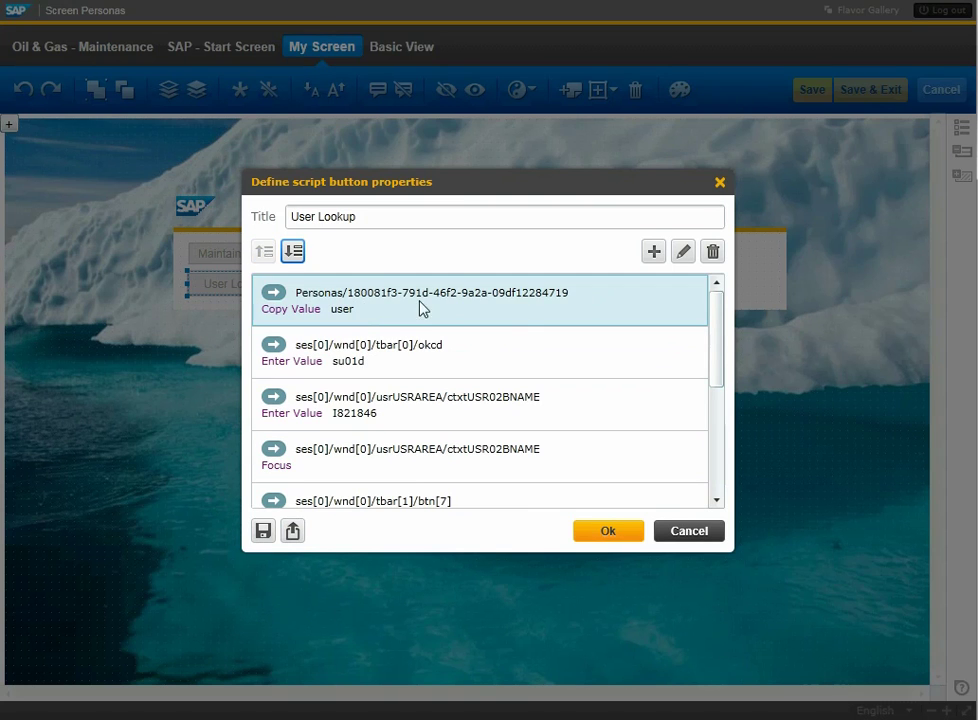
Change the fixed user-ID step to Paste Value 'user' and save the script.
left_click(364, 420)
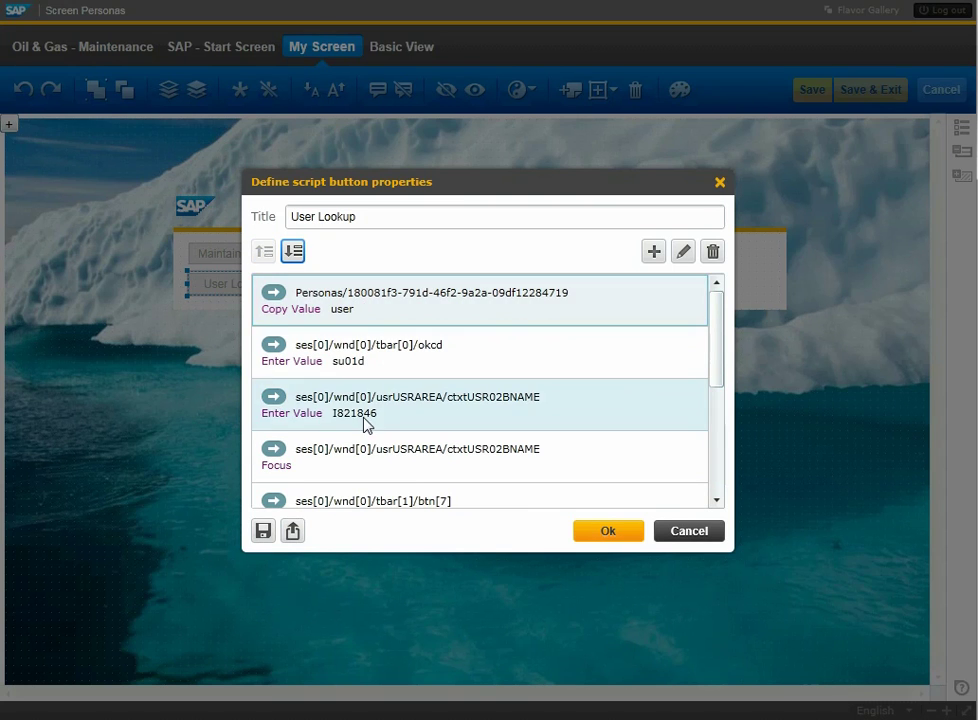
double_click(364, 420)
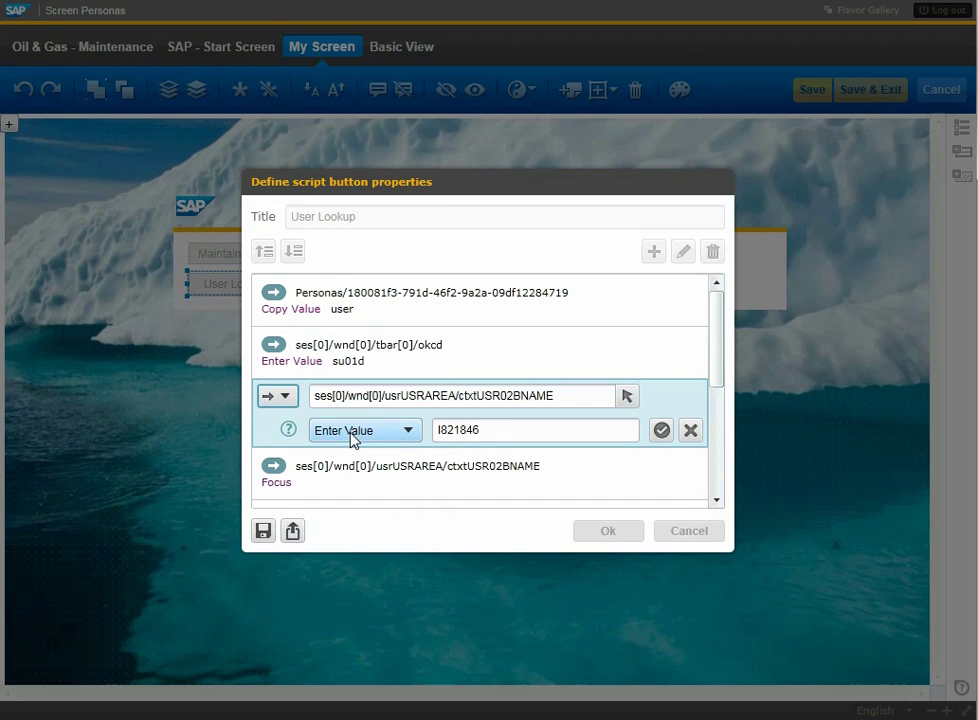
left_click(382, 432)
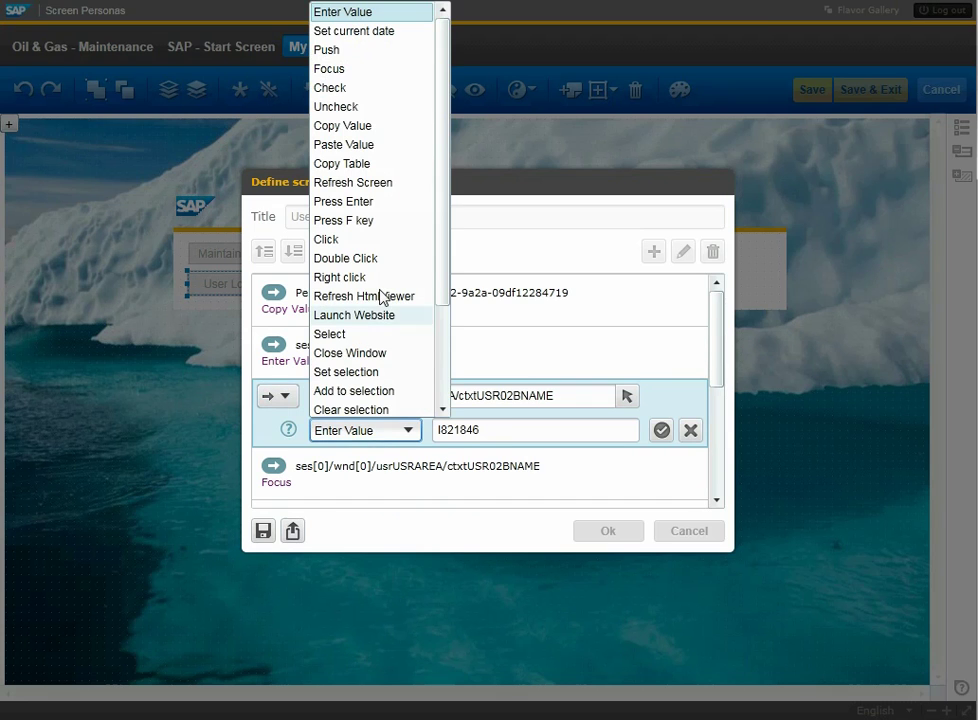
left_click(363, 146)
left_click_drag(517, 434, 375, 443)
type("user")
left_click(661, 430)
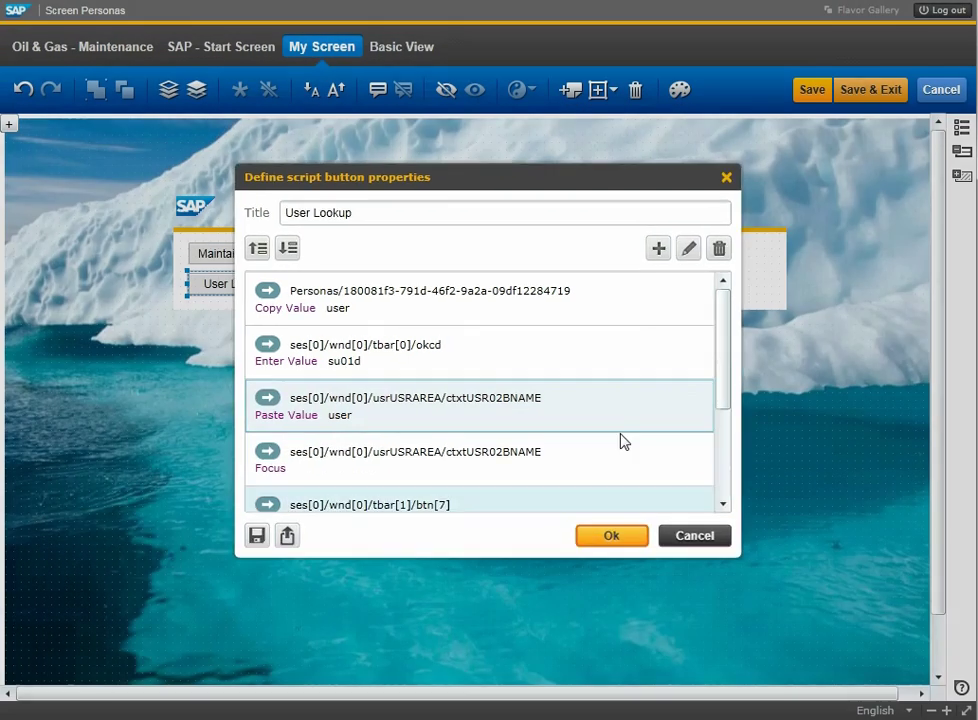
left_click(611, 535)
Insert a launch button whose target is the System/Log off menu option.
left_click(600, 89)
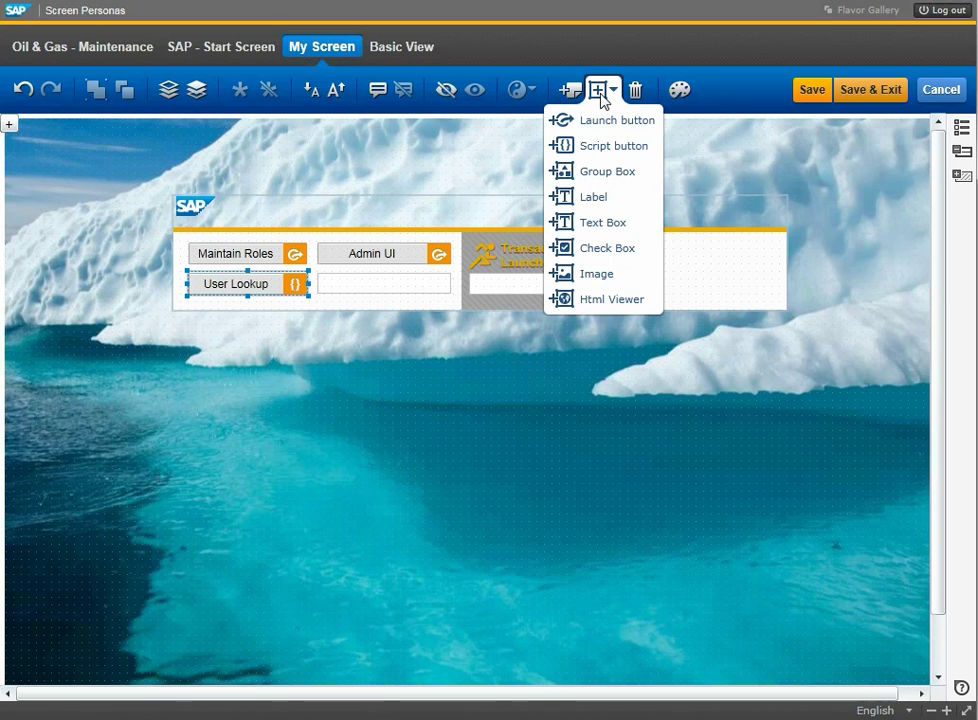
left_click(608, 121)
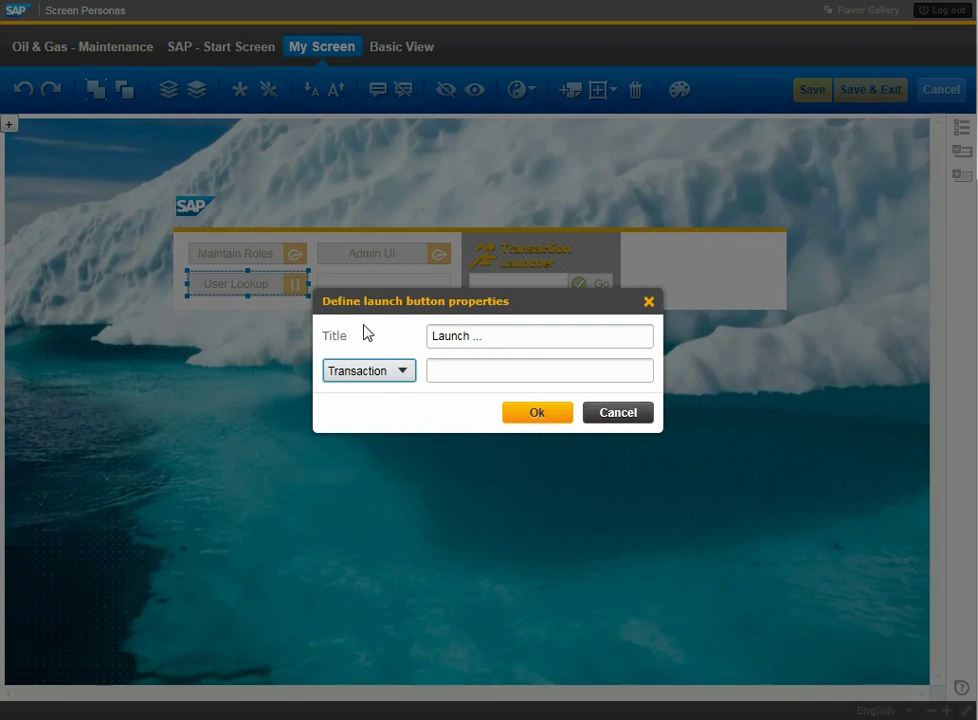
left_click(401, 371)
left_click(387, 431)
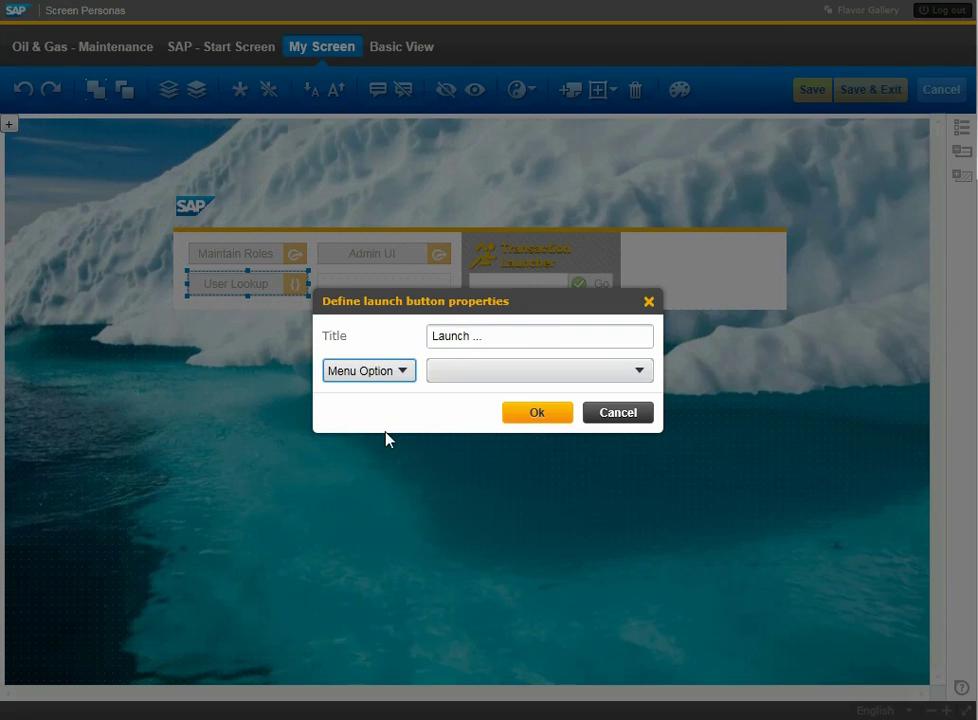
left_click(612, 373)
left_click_drag(780, 78, 771, 313)
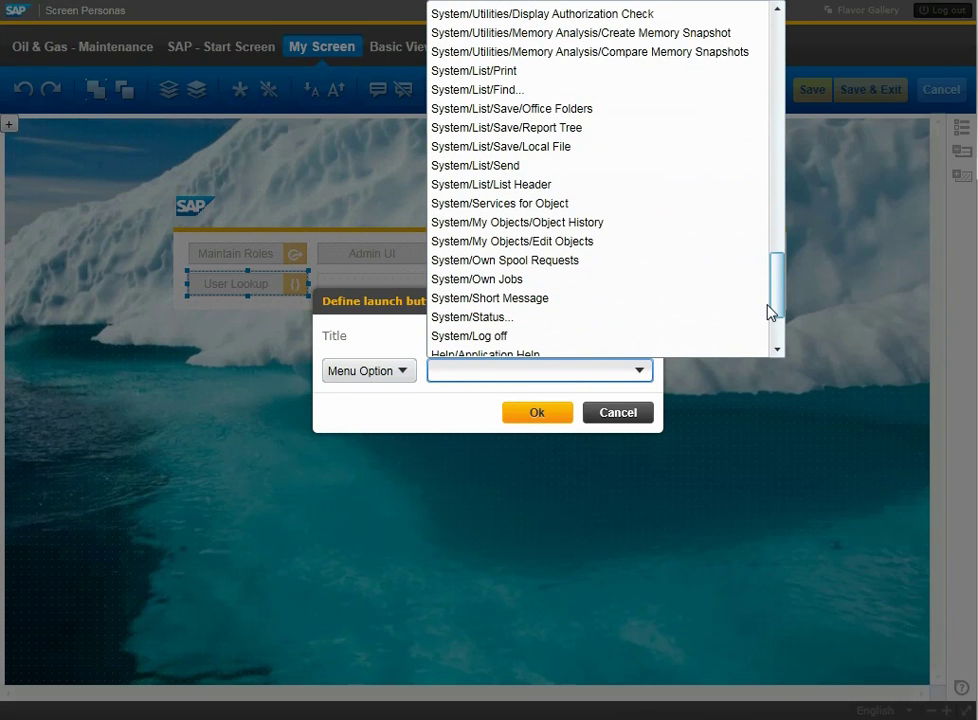
scroll(600, 300, "down", 2)
left_click(508, 242)
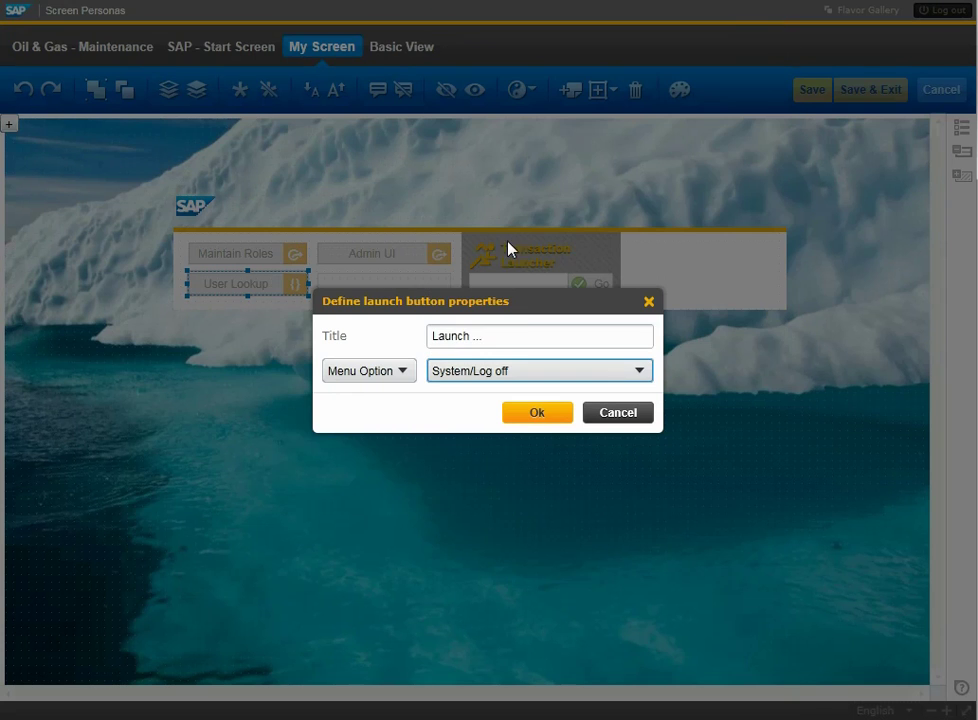
Title the button 'Bye bye!', create it, and move it into the empty right panel.
left_click(502, 336)
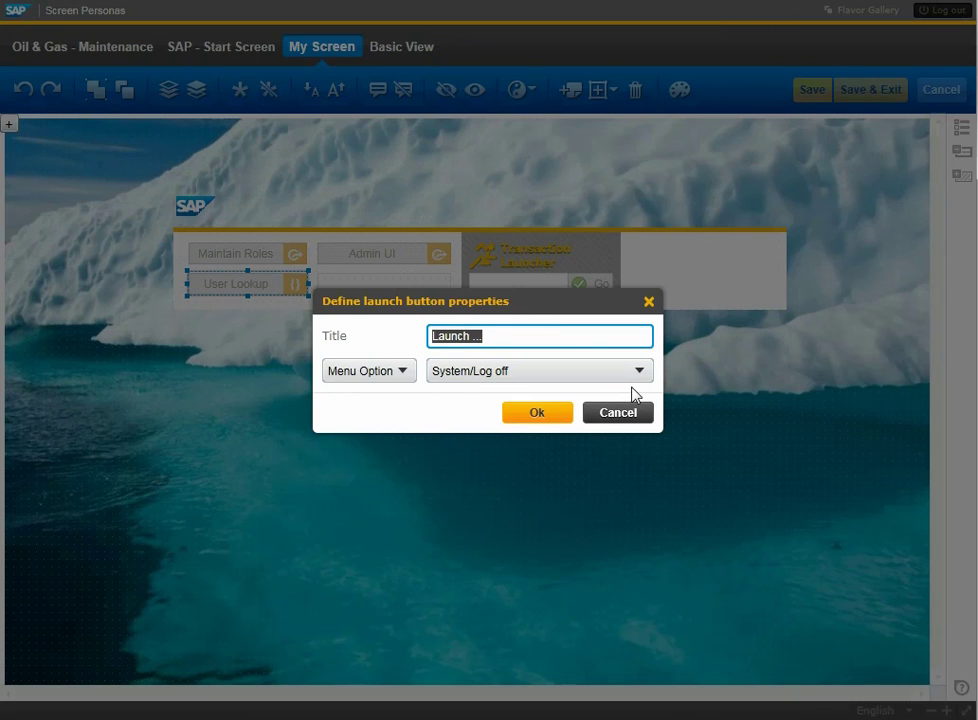
type("Bye bye")
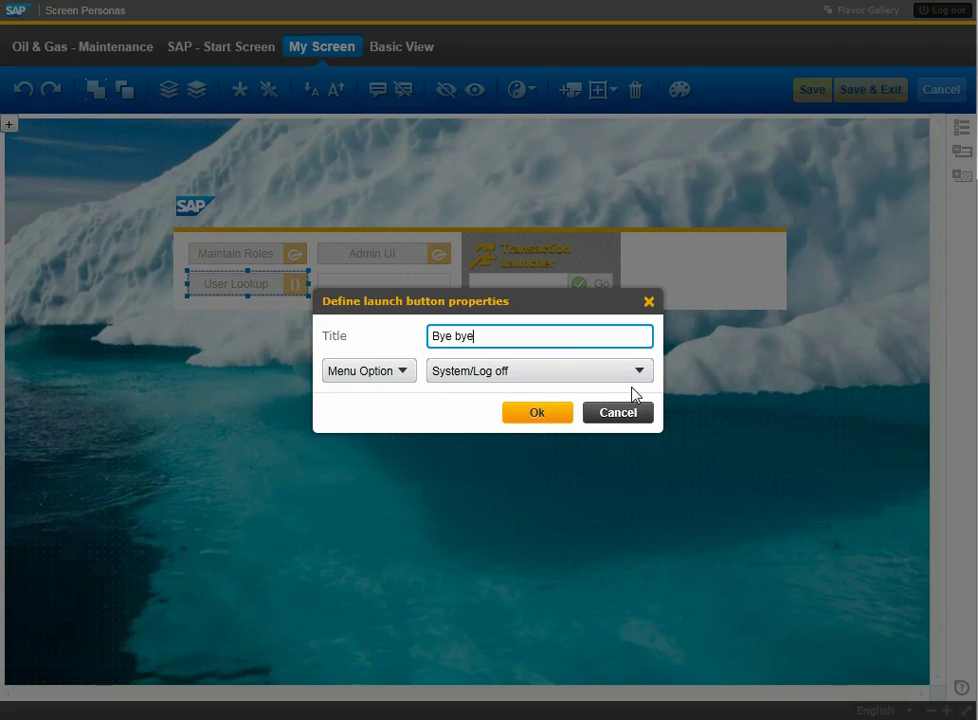
type("!")
left_click(530, 412)
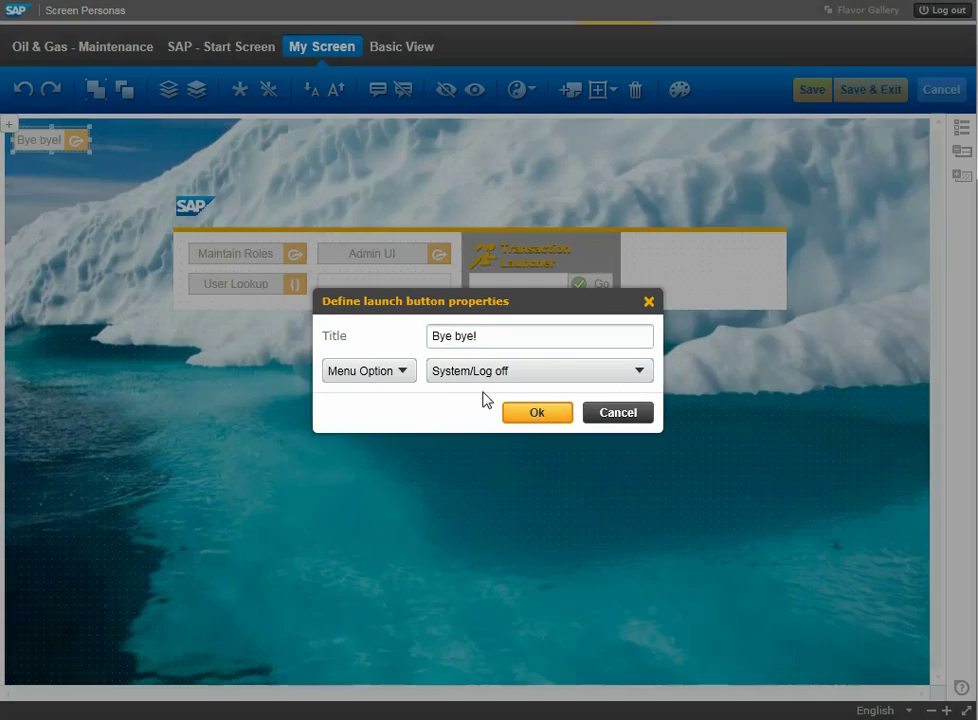
left_click_drag(79, 150, 771, 286)
left_click(298, 284, "ctrl")
Select Maintain Roles and Admin UI too, then sample the teal #0192a4 water colour as the buttons' border.
left_click(275, 256, "ctrl")
left_click(413, 256, "ctrl")
left_click(679, 90)
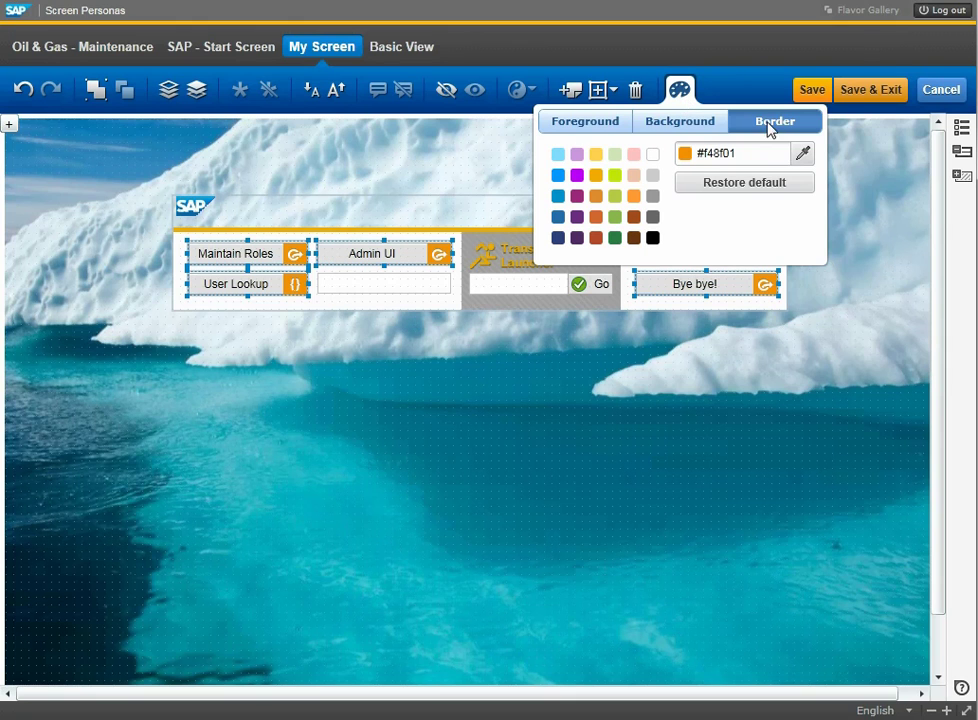
left_click(801, 153)
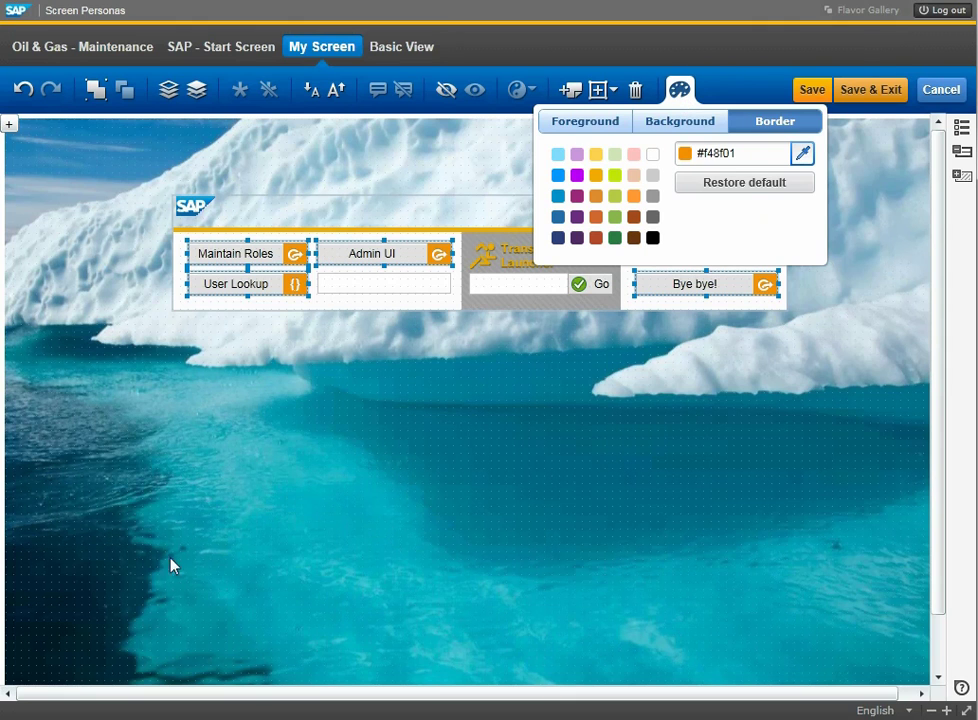
left_click(205, 607)
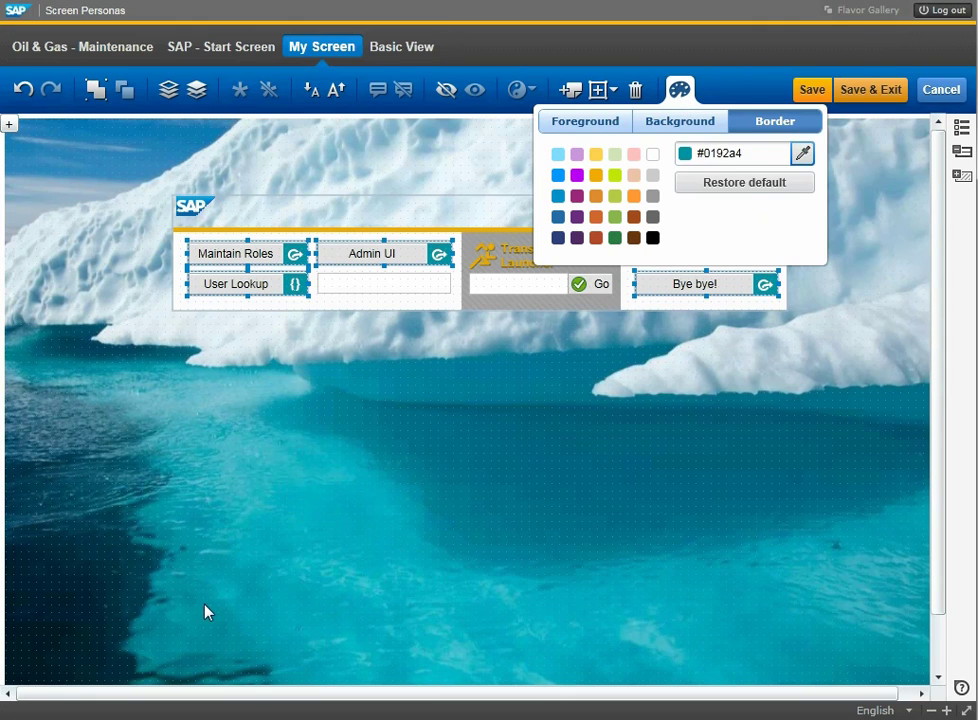
left_click(680, 90)
left_click(603, 90)
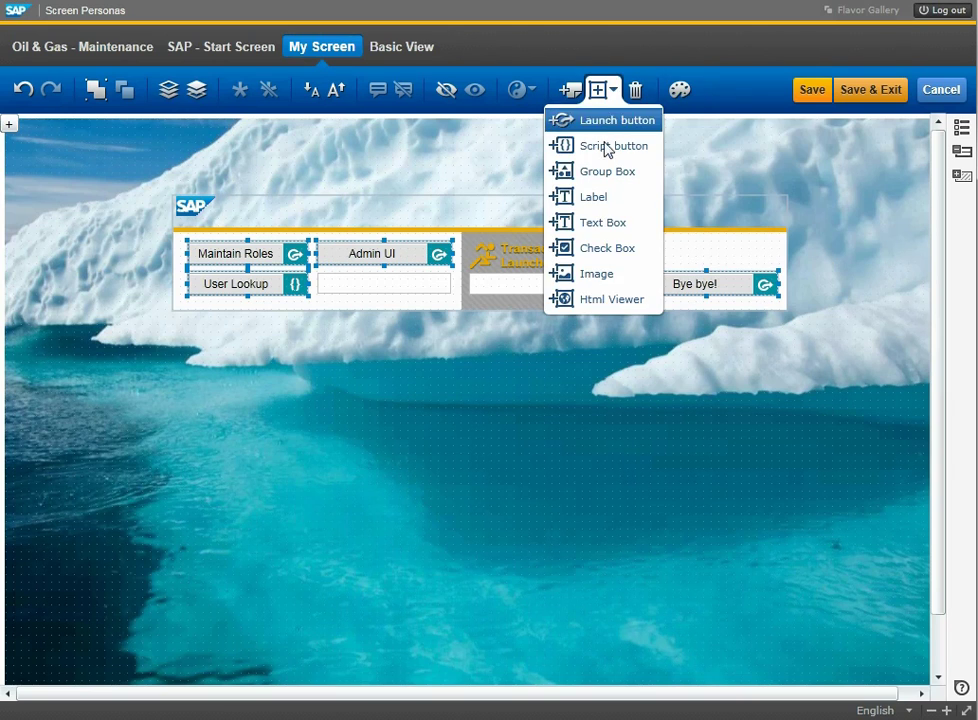
Embed an HTML viewer with the pasted SCN feed URL below the buttons, stretch it taller, and save.
left_click(613, 301)
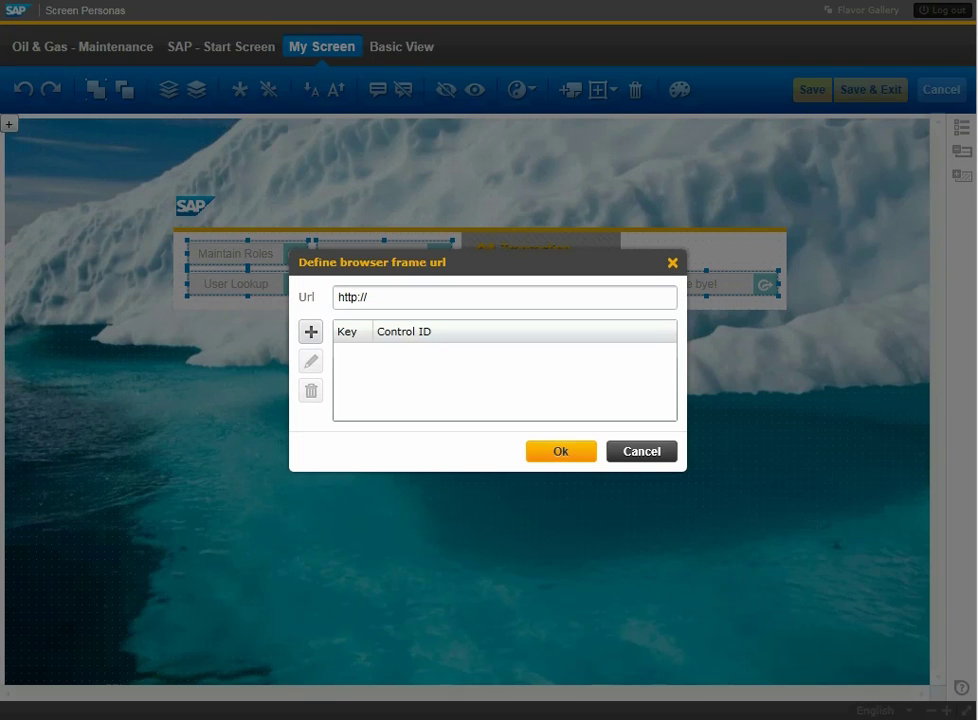
left_click(469, 299)
key("ctrl+v")
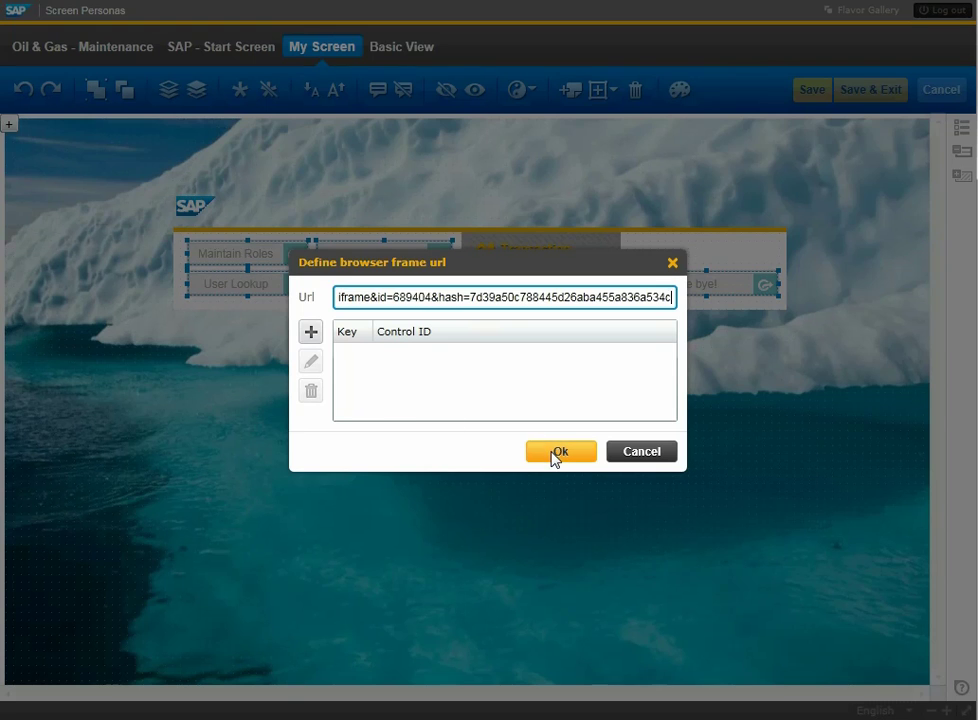
left_click(555, 453)
left_click_drag(53, 170, 459, 365)
left_click_drag(316, 414, 322, 628)
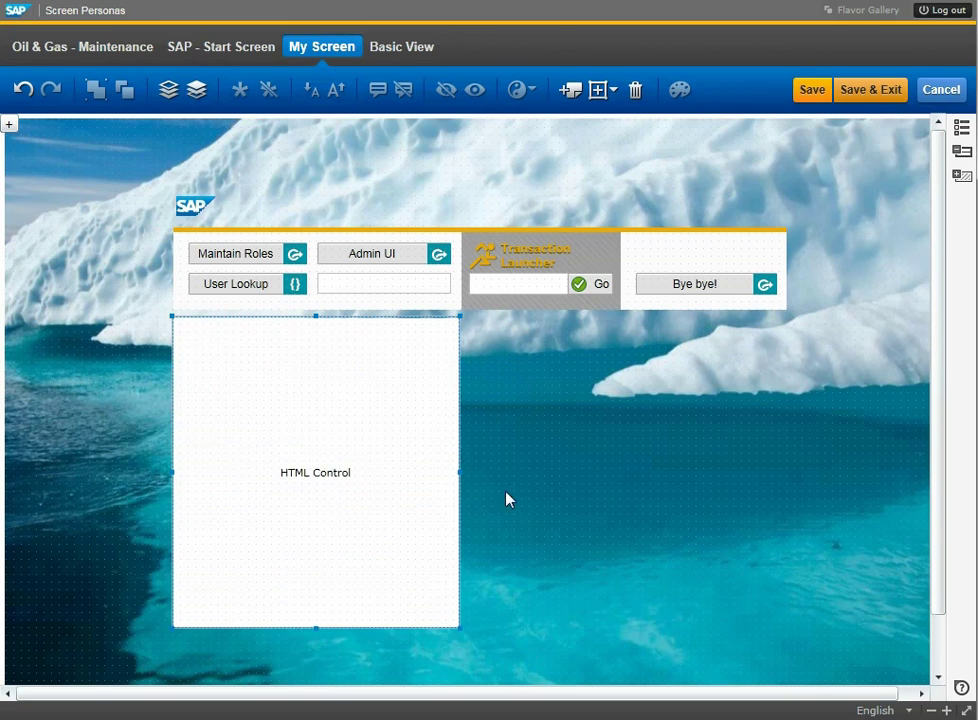
left_click(856, 94)
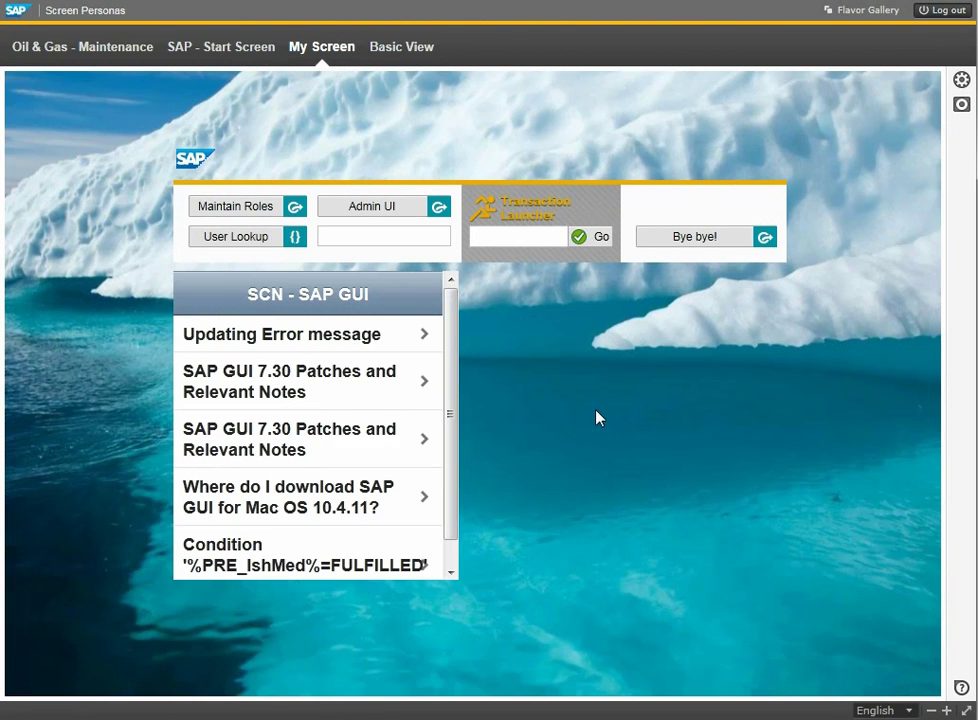
Enter a user name in the new lookup box and run User Lookup.
left_click_drag(453, 384, 490, 316)
left_click(360, 234)
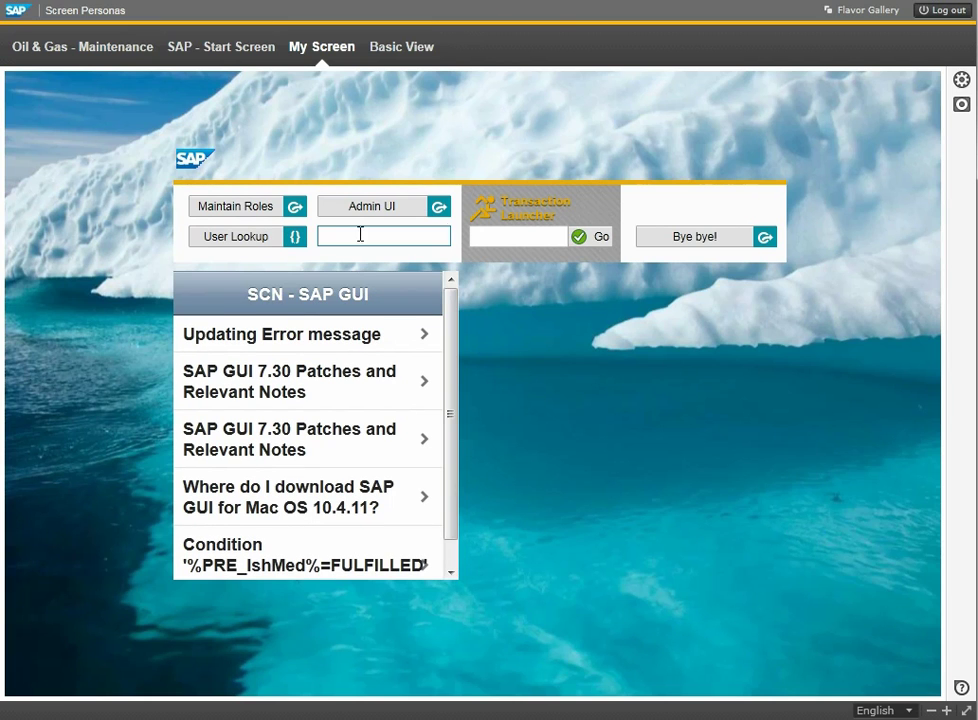
type("personas")
left_click(225, 240)
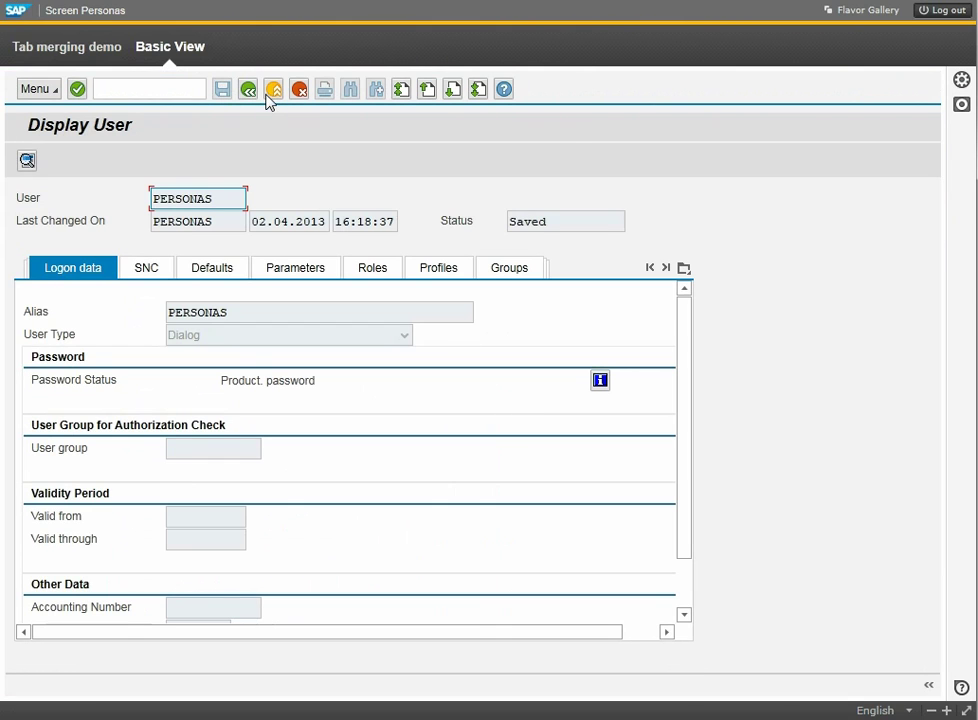
Return to the flavor and switch through SAP - Start Screen to Oil & Gas - Maintenance.
left_click(268, 96)
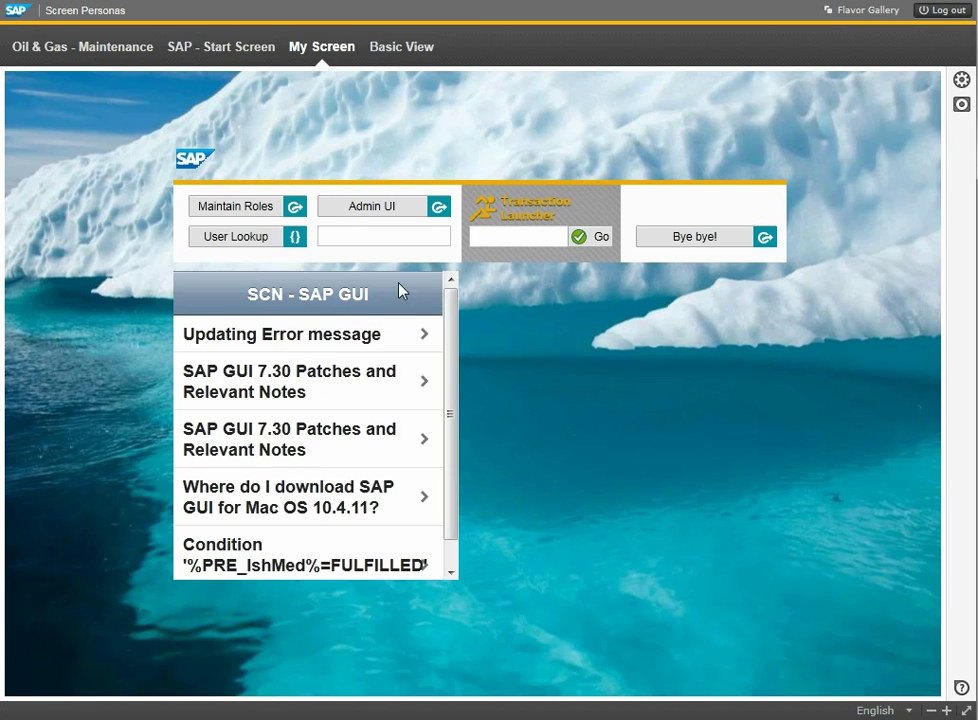
left_click(264, 52)
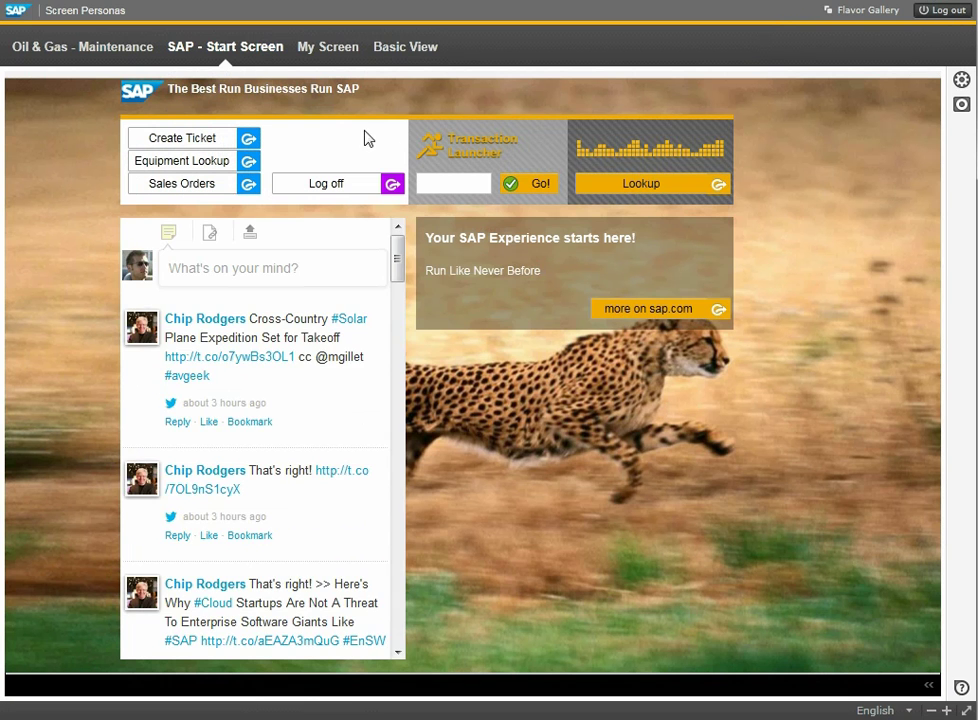
left_click(135, 46)
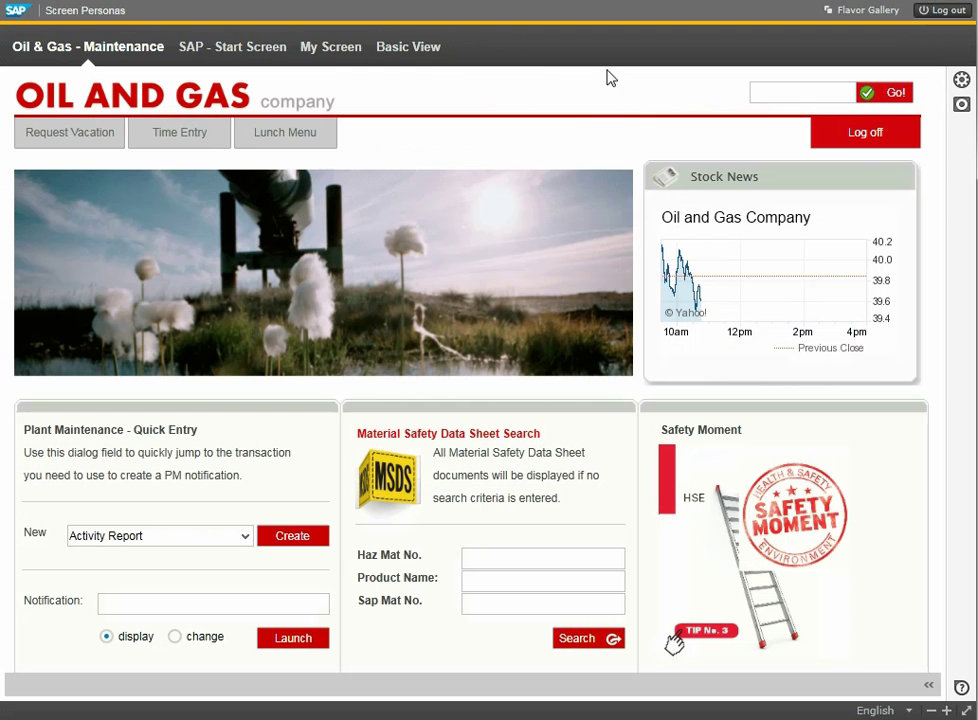